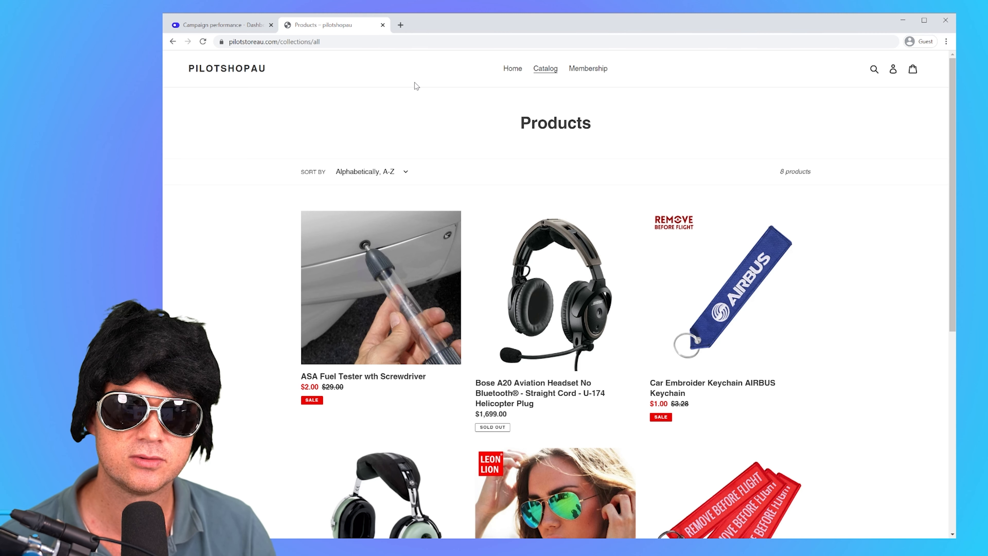
Step: Switch to the Autopilot dashboard, open coupon management in the account setup and start a new coupon
left_click(222, 31)
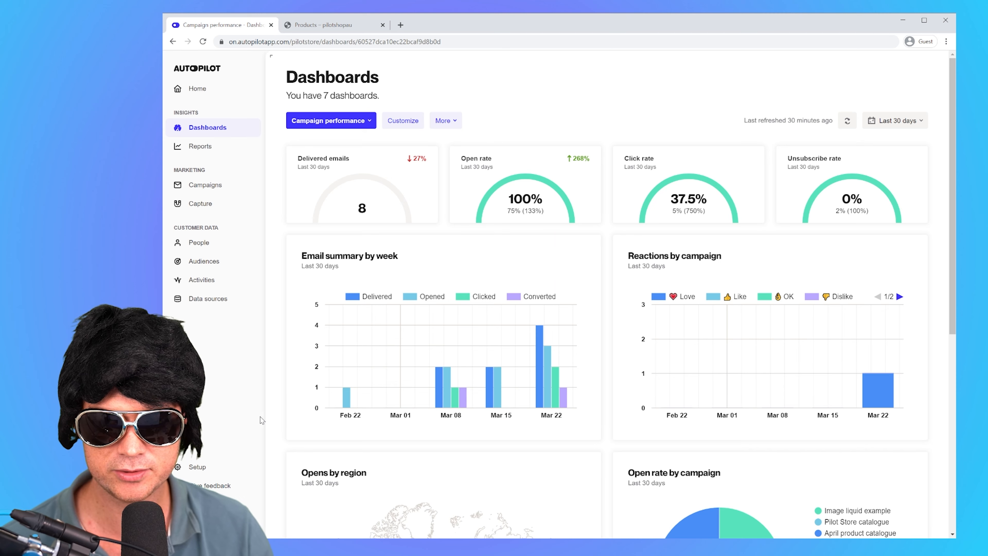
left_click(203, 471)
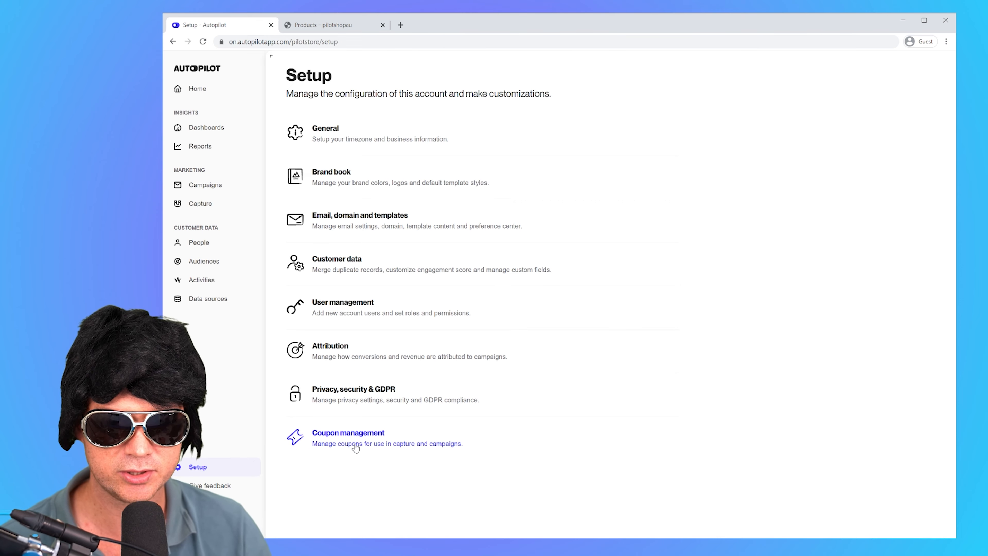
left_click(356, 447)
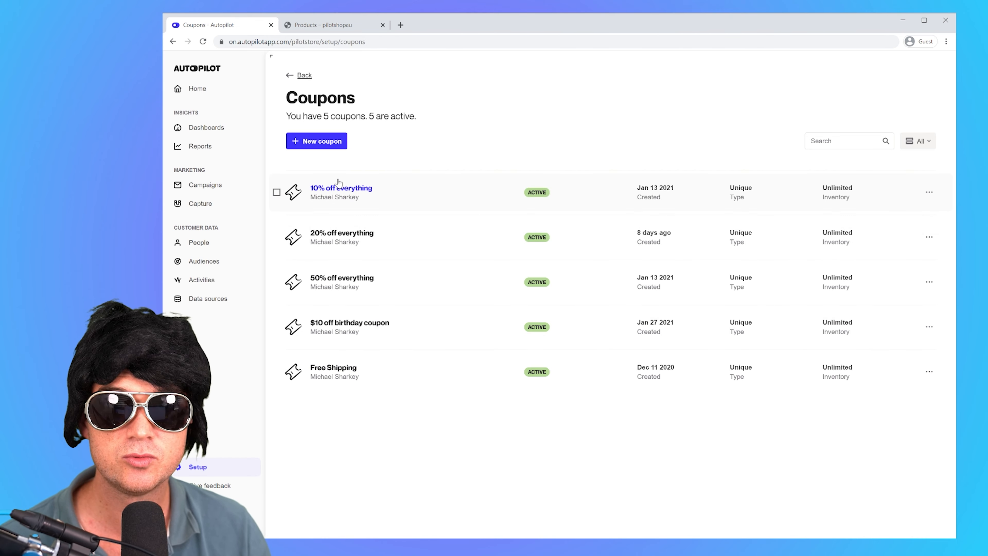
left_click(310, 142)
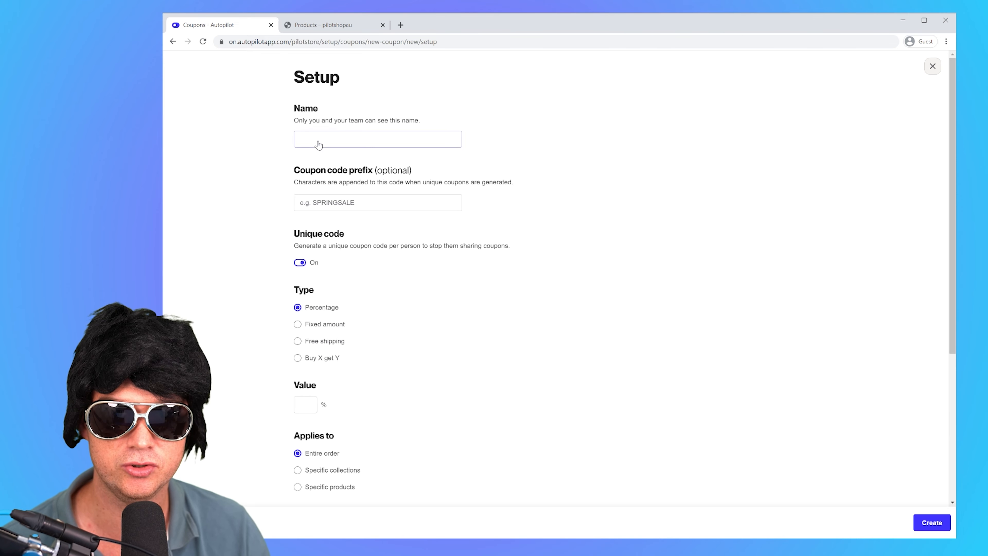
Step: Name the new coupon "30% off store wide"
left_click(318, 140)
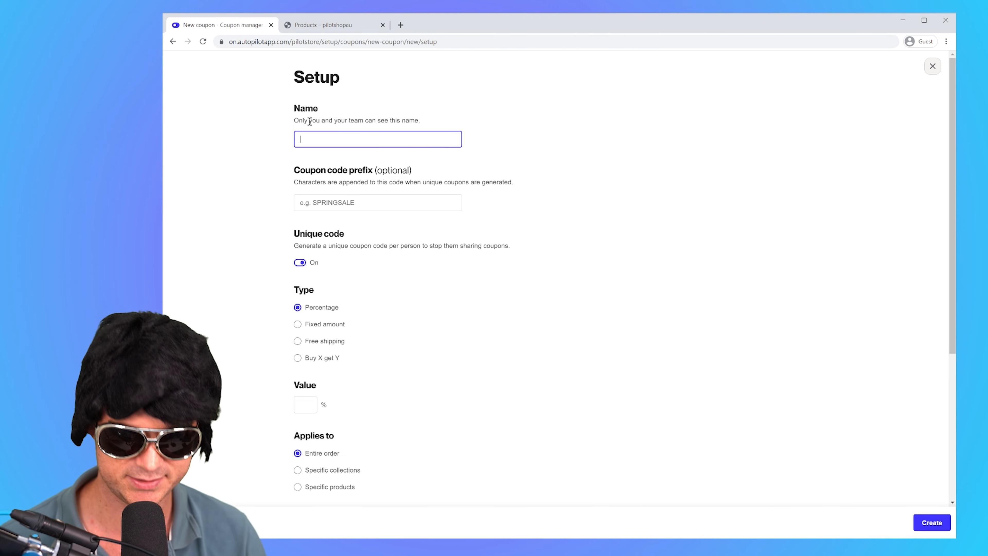
type("0% off ")
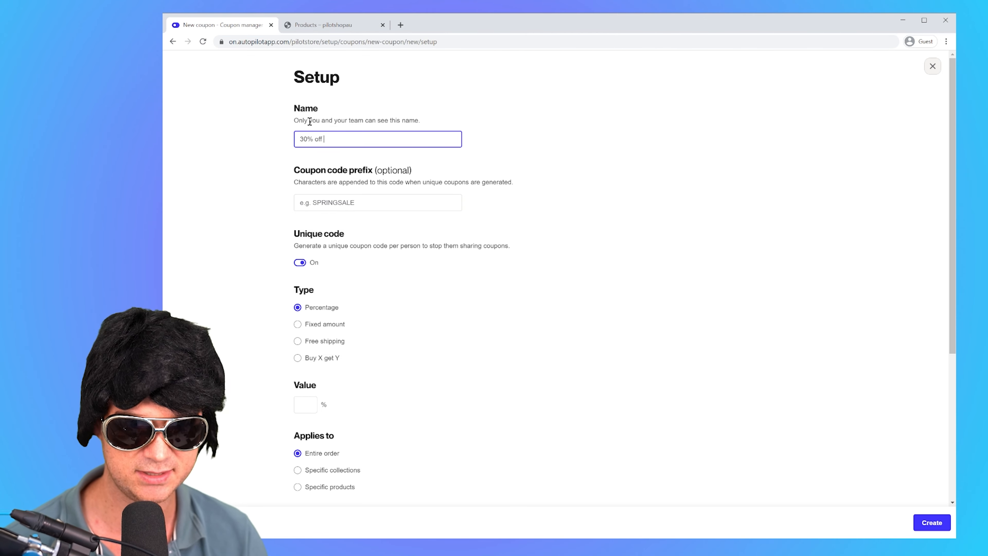
type("sto")
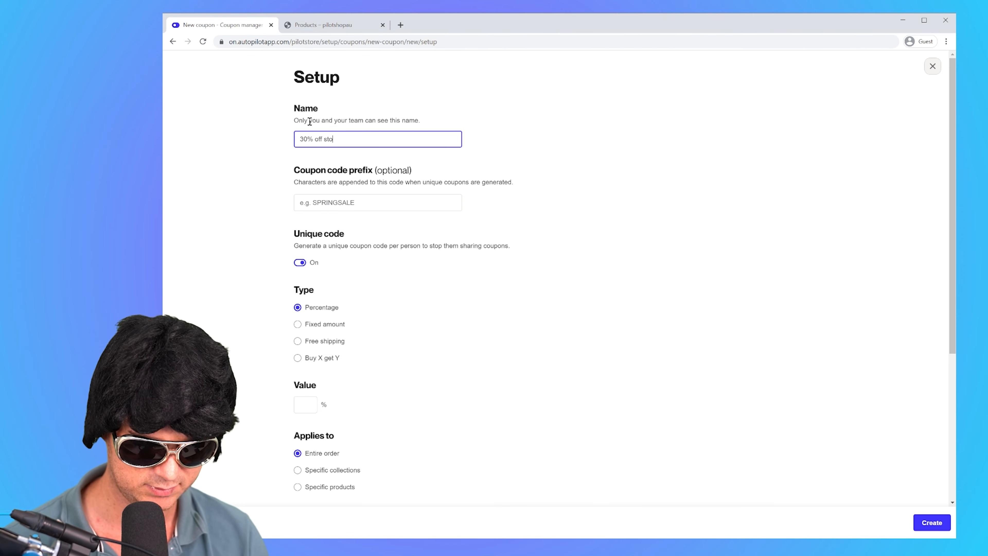
type("re wide")
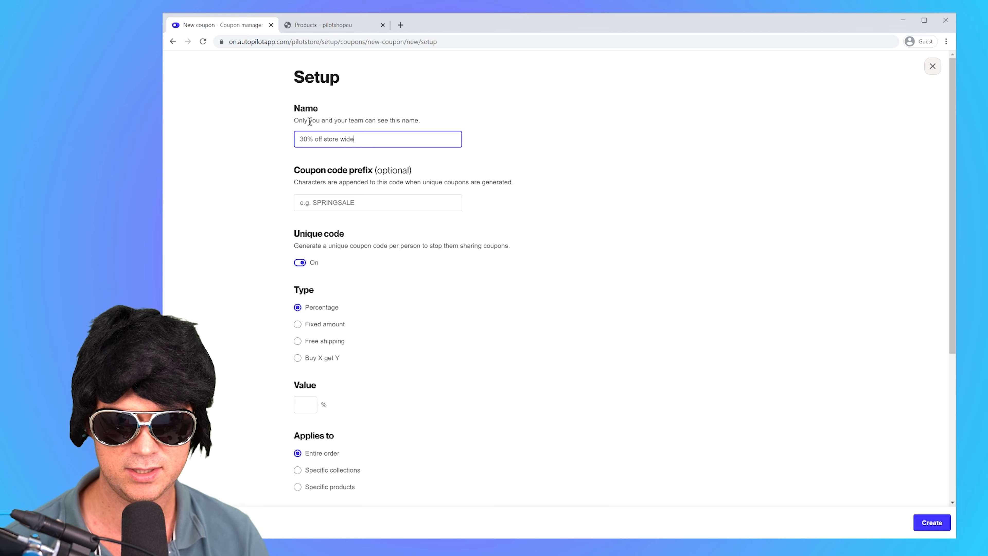
left_click(466, 176)
Step: Set the coupon code prefix to 30OFF and the percentage discount value to 30
left_click(408, 204)
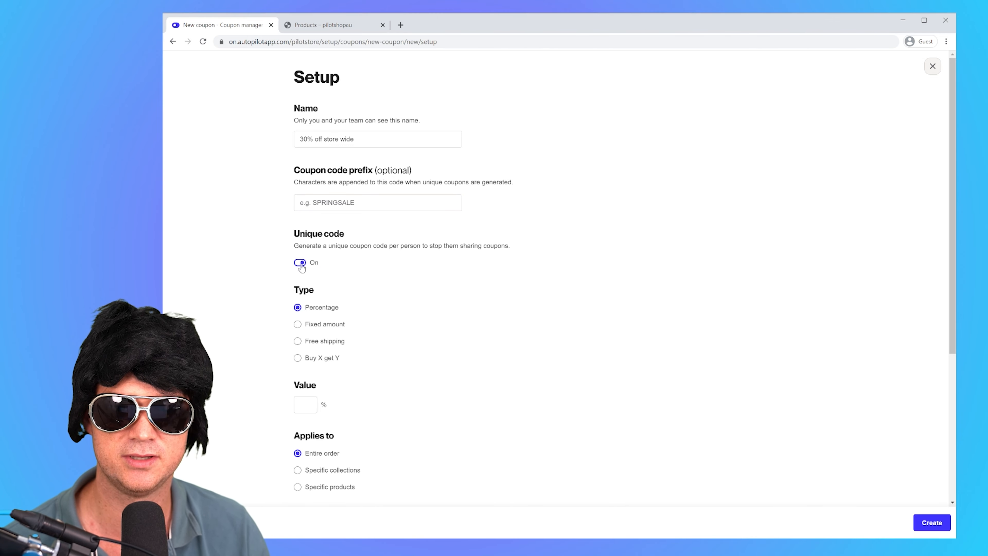
left_click(344, 206)
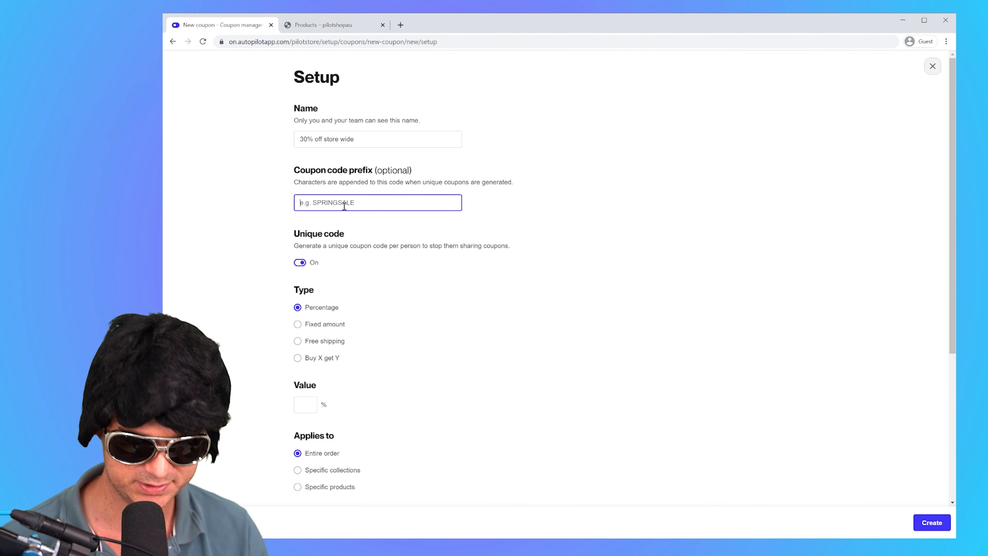
type("30OFF")
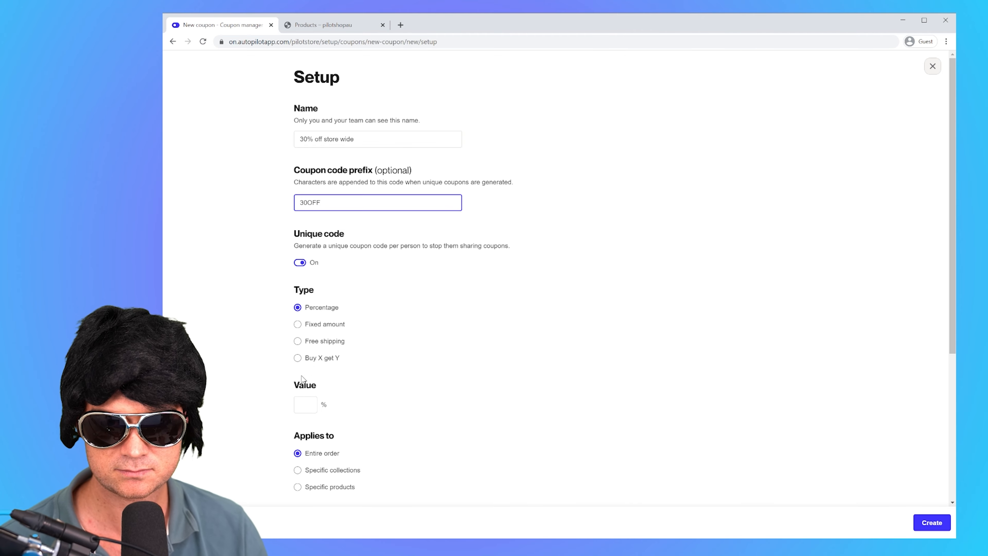
left_click(305, 405)
type("30")
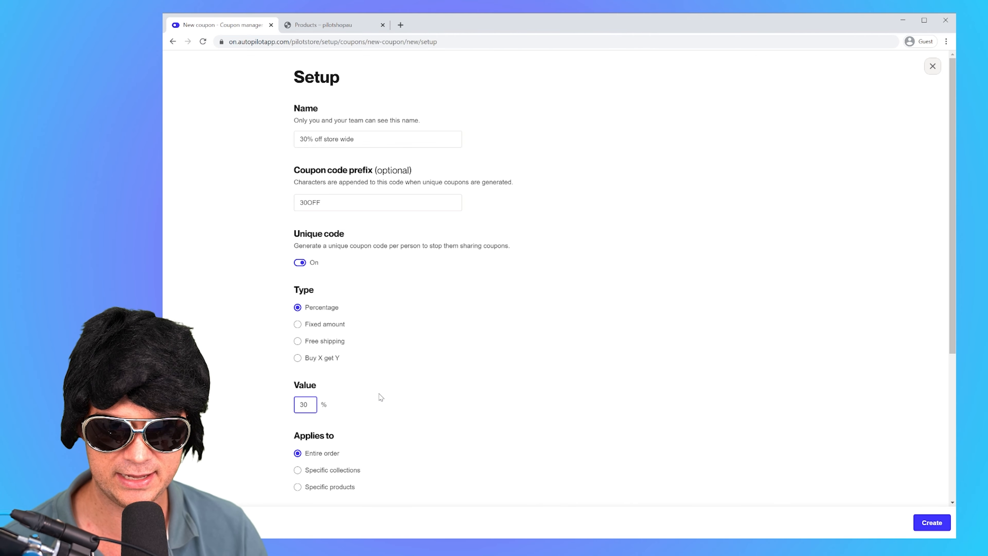
left_click(381, 397)
Step: Limit the coupon to one use per customer with minimum requirements set to None, and create it
scroll(365, 400, "down", 4)
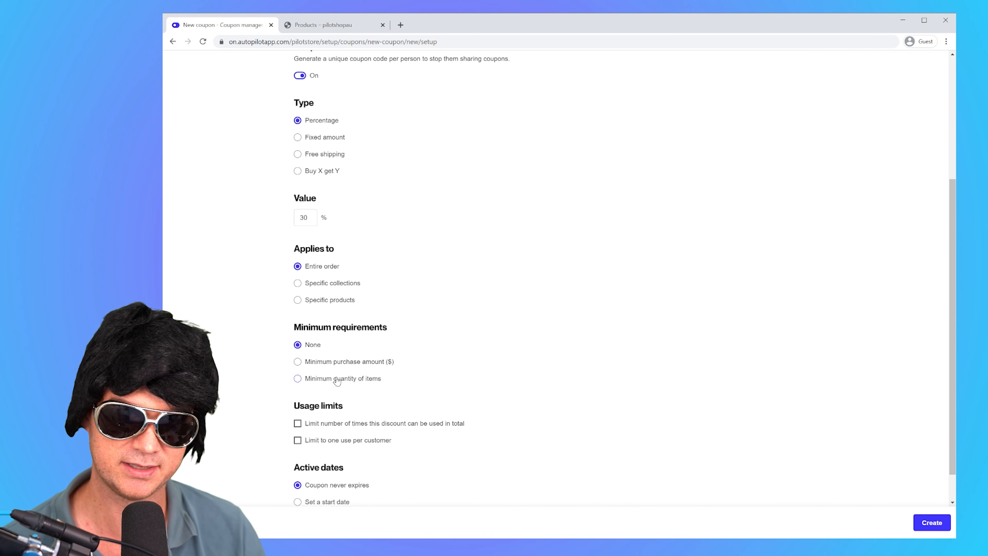
left_click(298, 362)
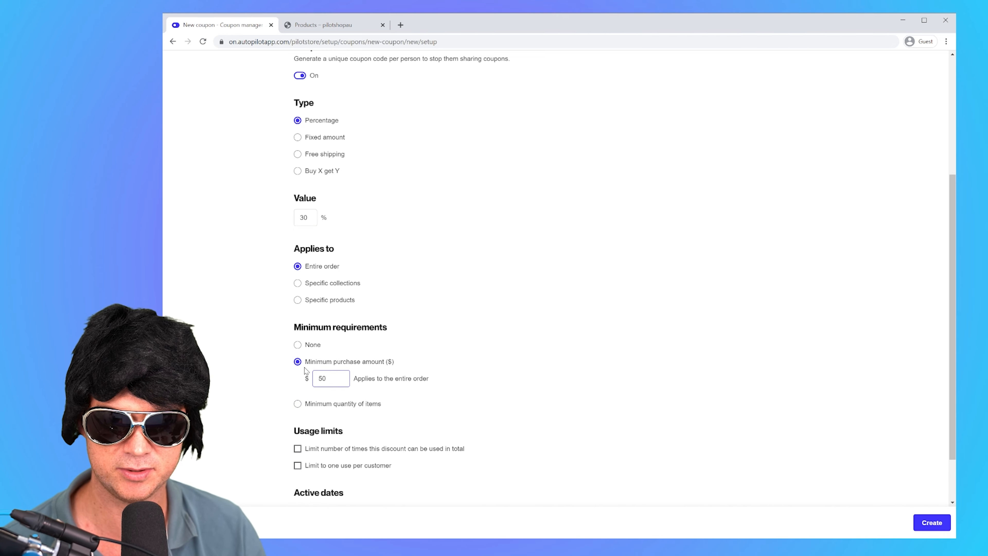
left_click(299, 345)
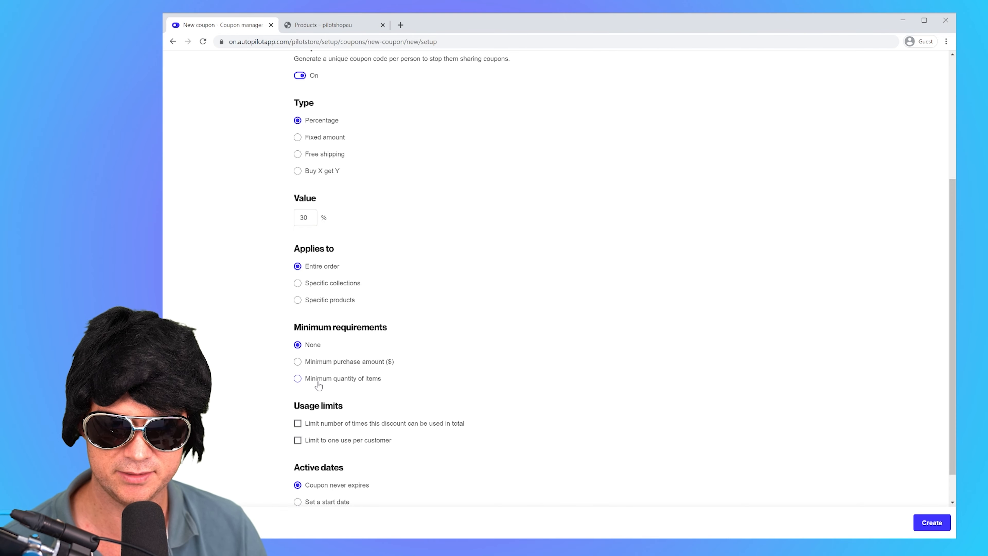
scroll(318, 385, "down", 1)
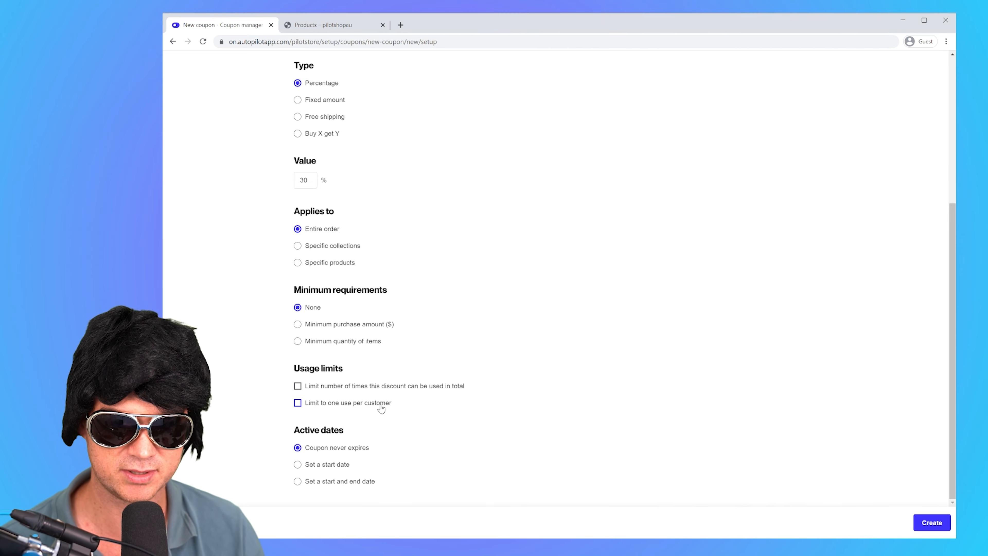
left_click(296, 404)
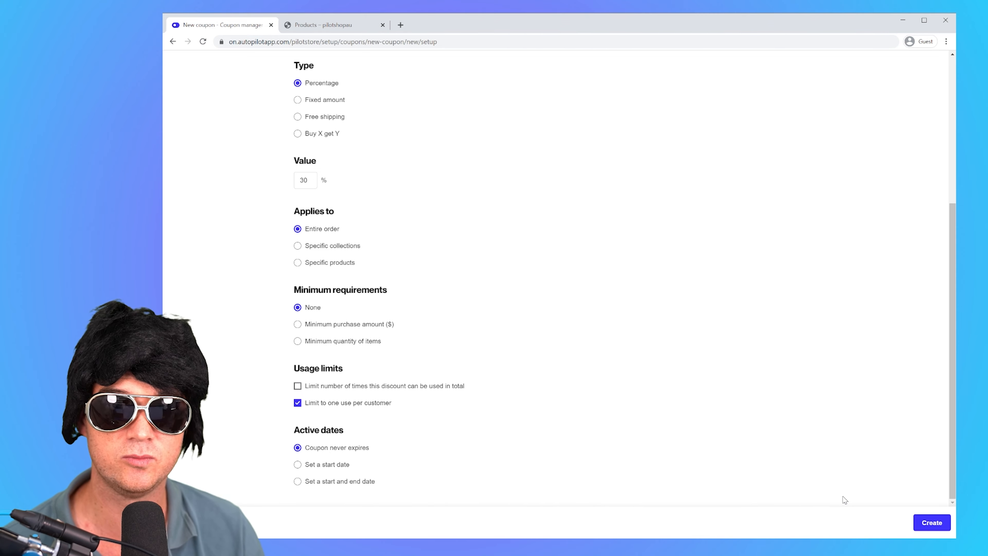
left_click(938, 524)
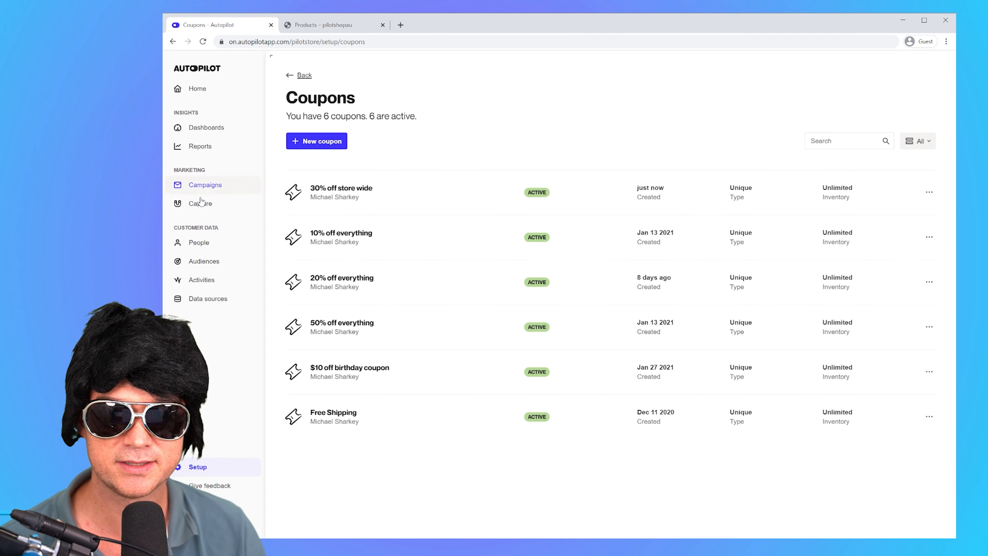
Step: Create a new capture widget from the blank Start from scratch template, using the Spin the wheel type
left_click(199, 208)
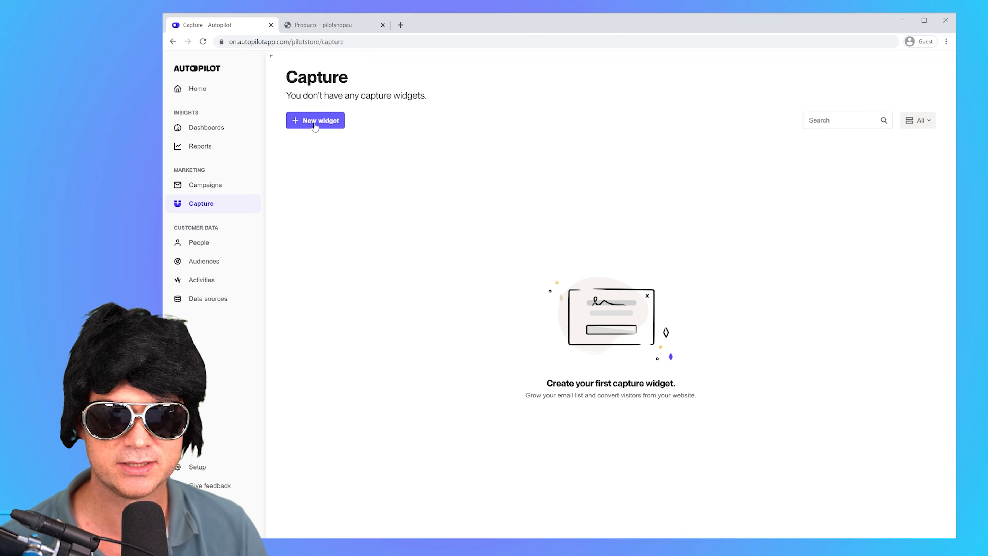
left_click(316, 122)
left_click(352, 196)
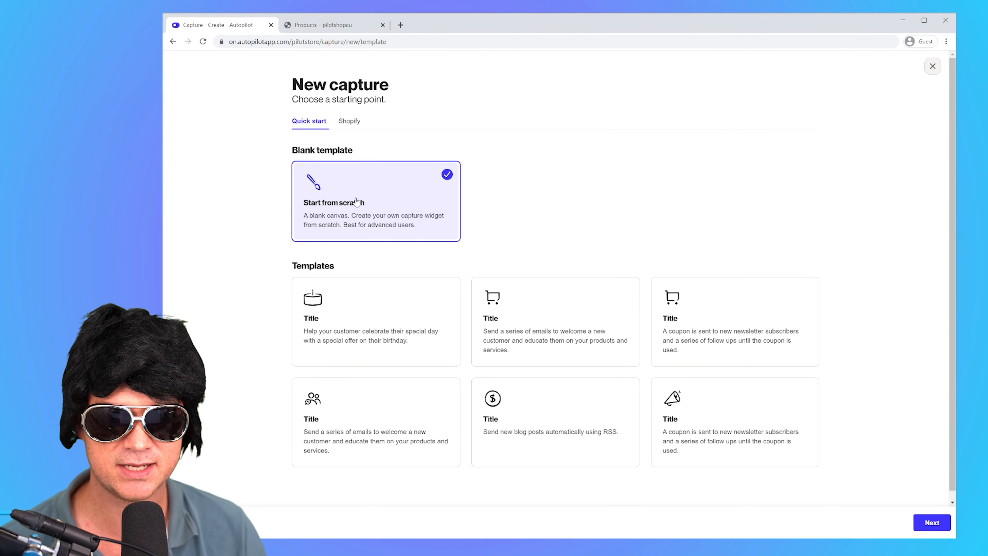
left_click(925, 524)
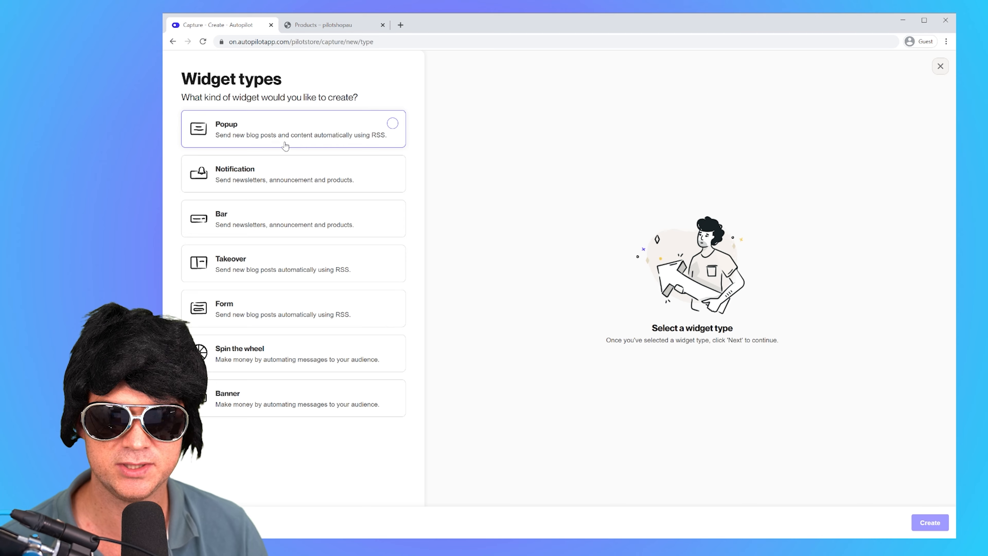
left_click(246, 356)
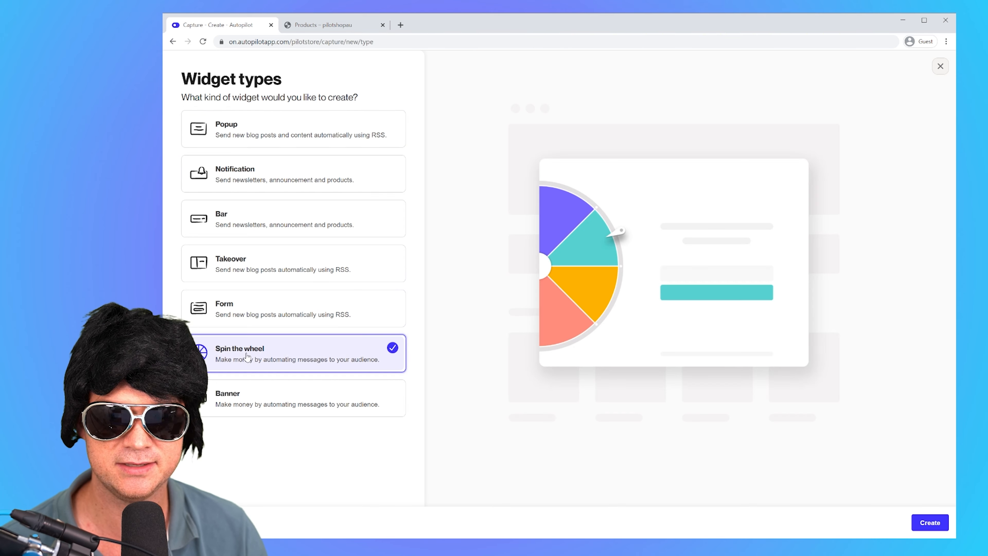
left_click(933, 526)
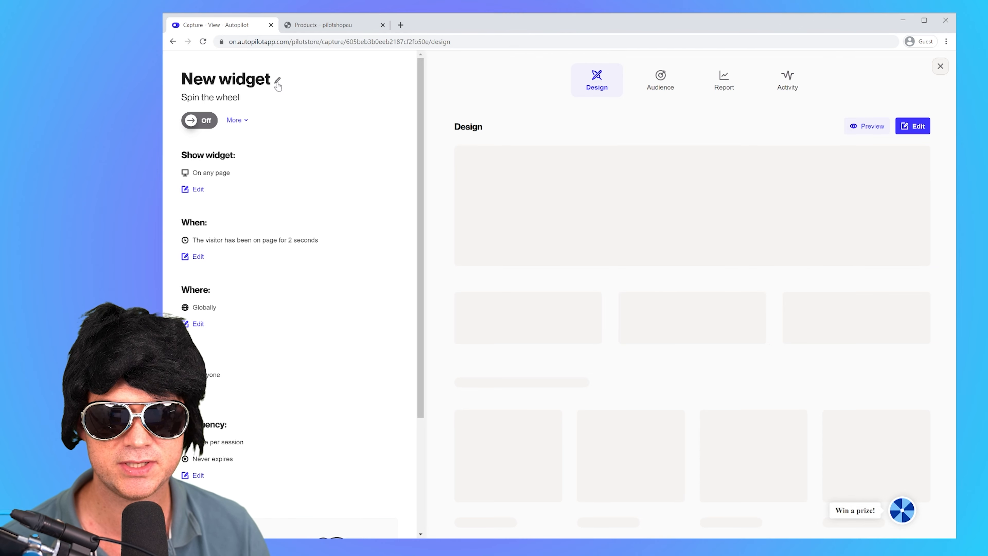
Step: Rename the new widget as "Spin to win"
left_click(278, 82)
type("Spin")
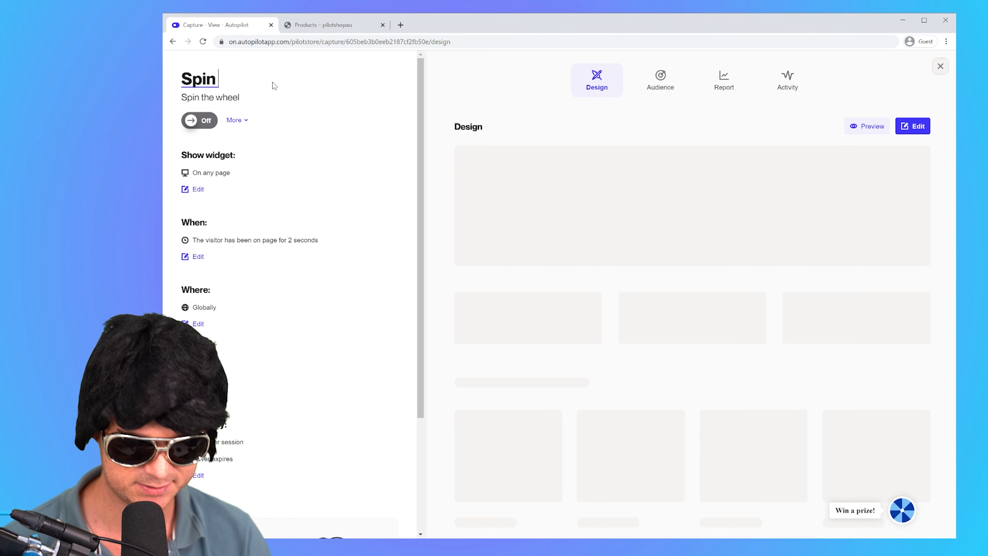
type(" to win")
key("Return")
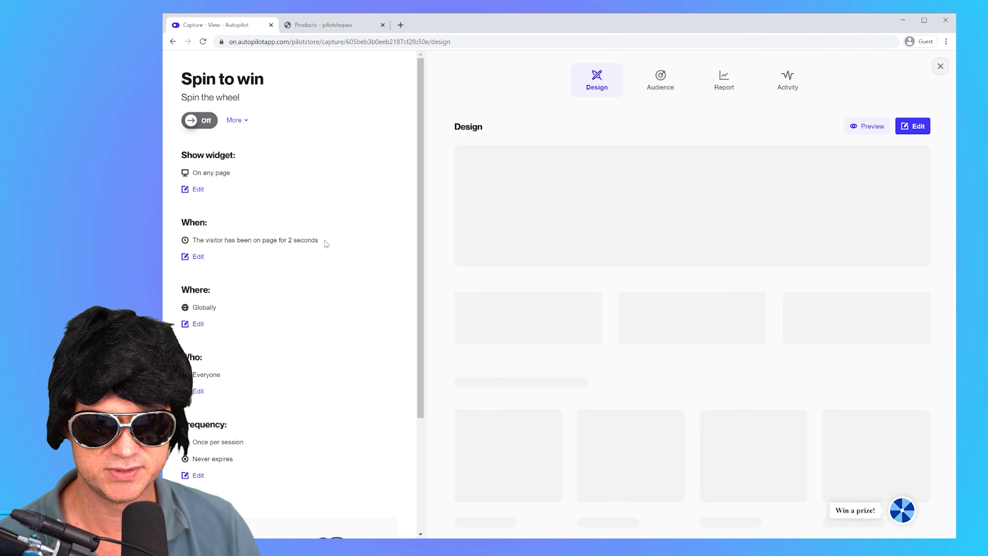
Step: Save the widget's timing as 2 seconds on the page and its location as Globally
left_click(197, 258)
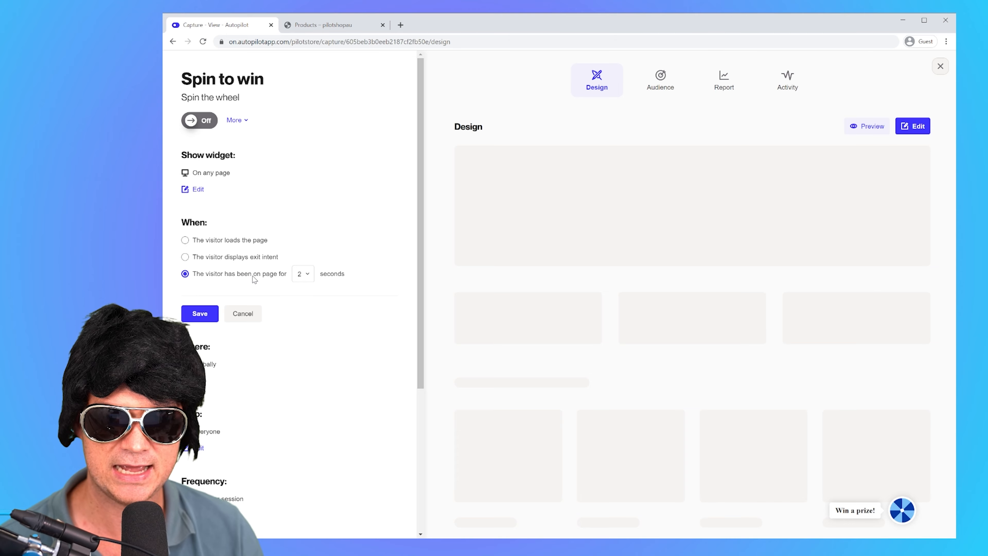
left_click(214, 309)
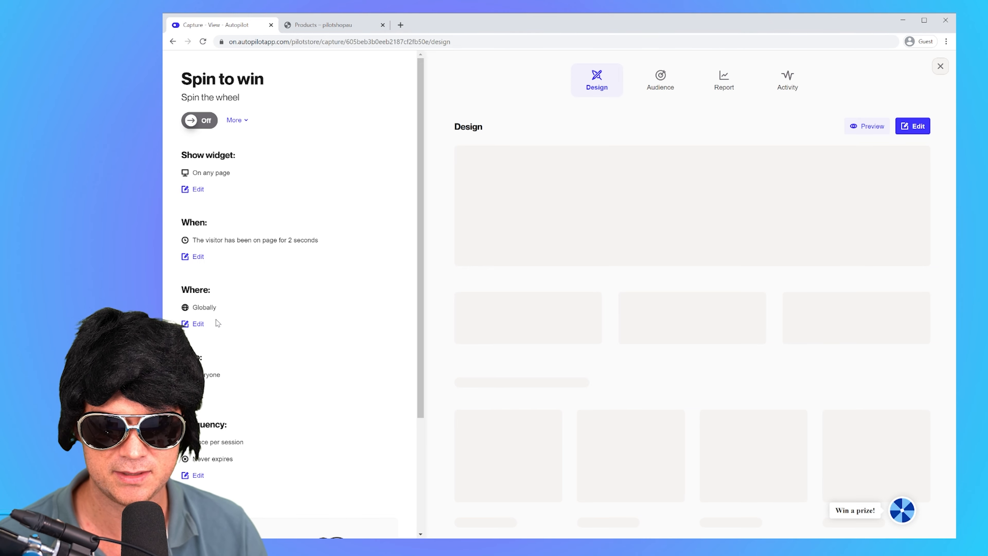
left_click(196, 331)
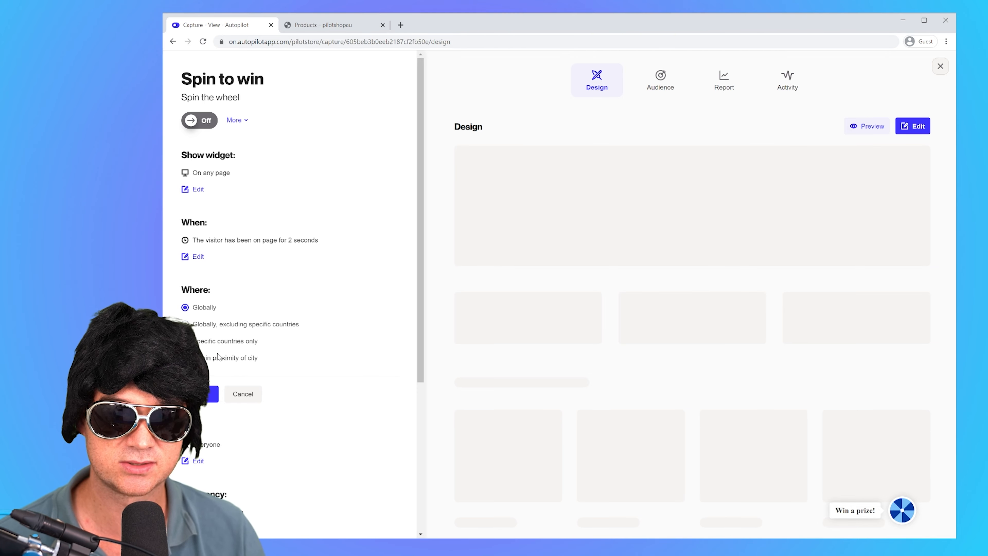
left_click(210, 394)
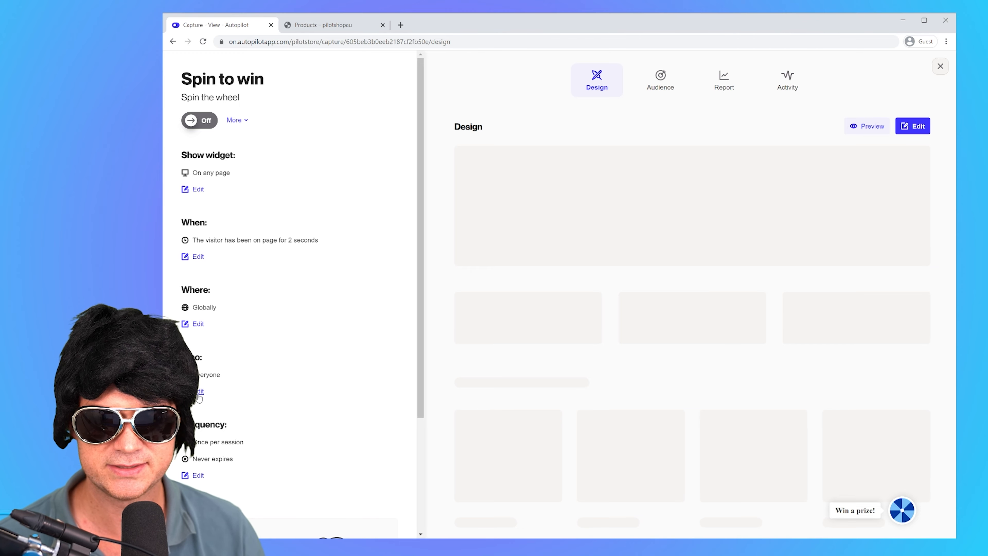
Step: Show the widget only to Anonymous visitors and save its frequency as once per session
left_click(199, 391)
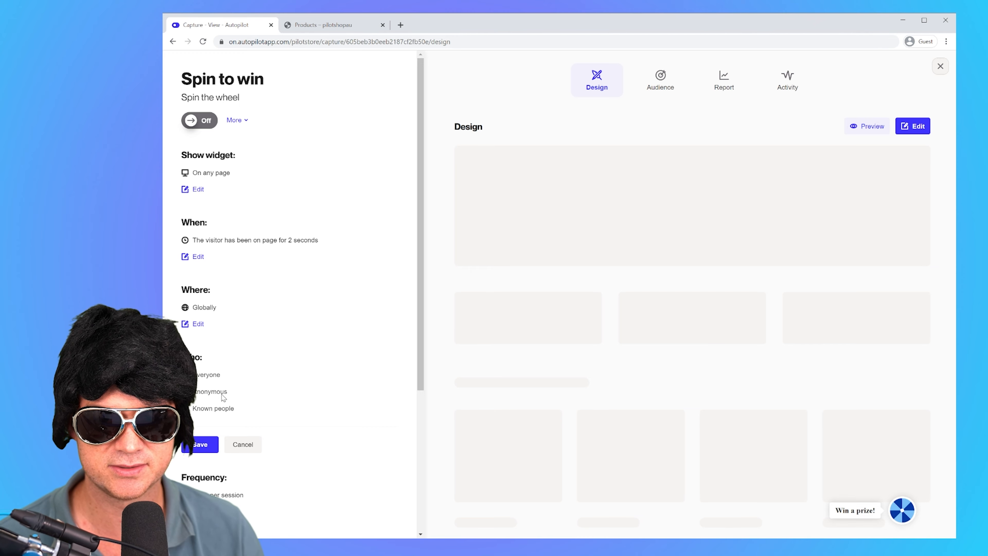
left_click(200, 445)
scroll(249, 407, "down", 4)
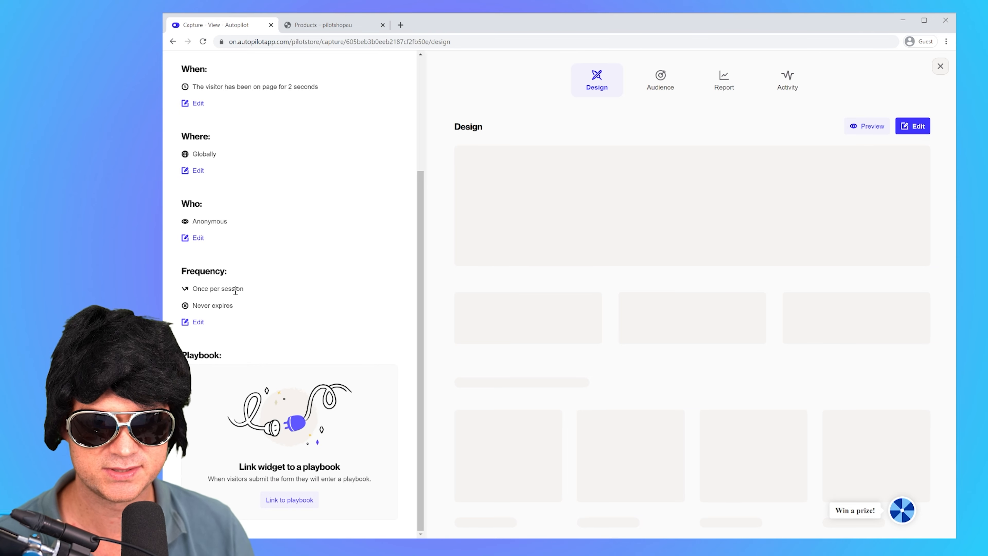
left_click(197, 322)
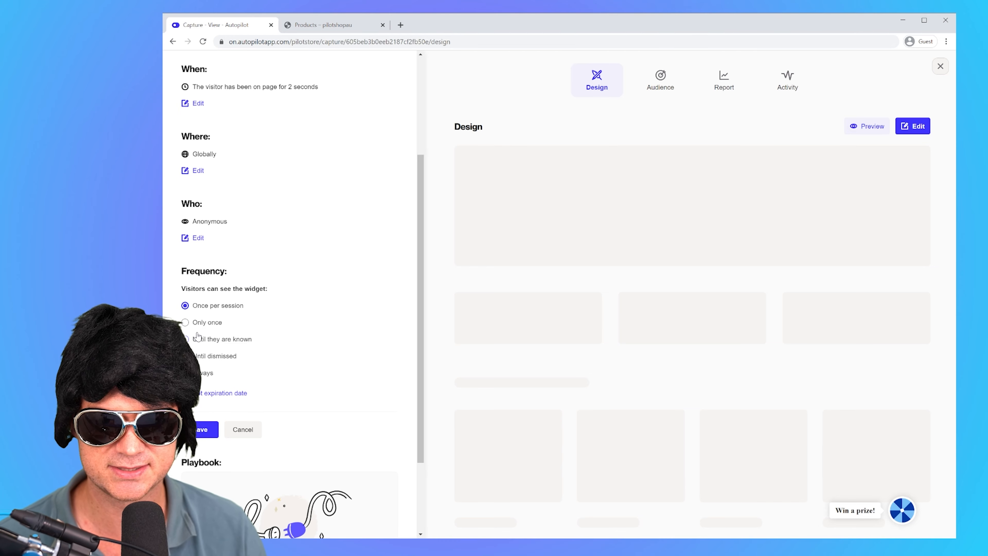
left_click(199, 430)
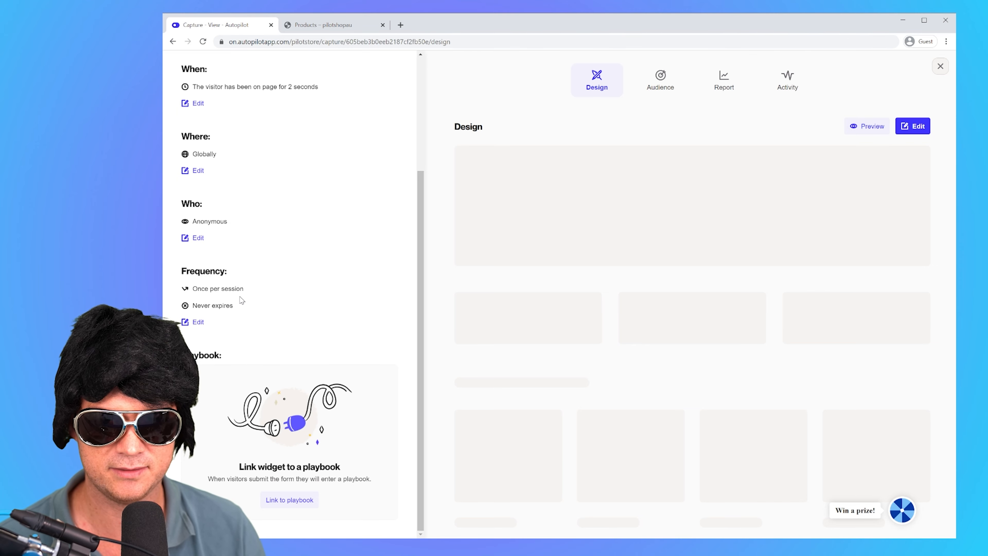
Step: Open the Spin to win widget's design for editing
scroll(229, 298, "up", 4)
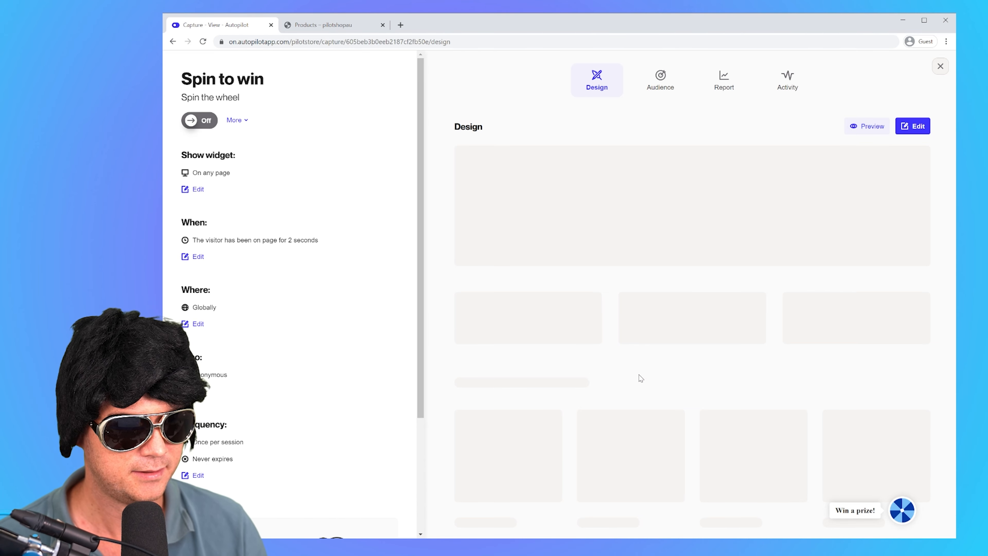
left_click(913, 127)
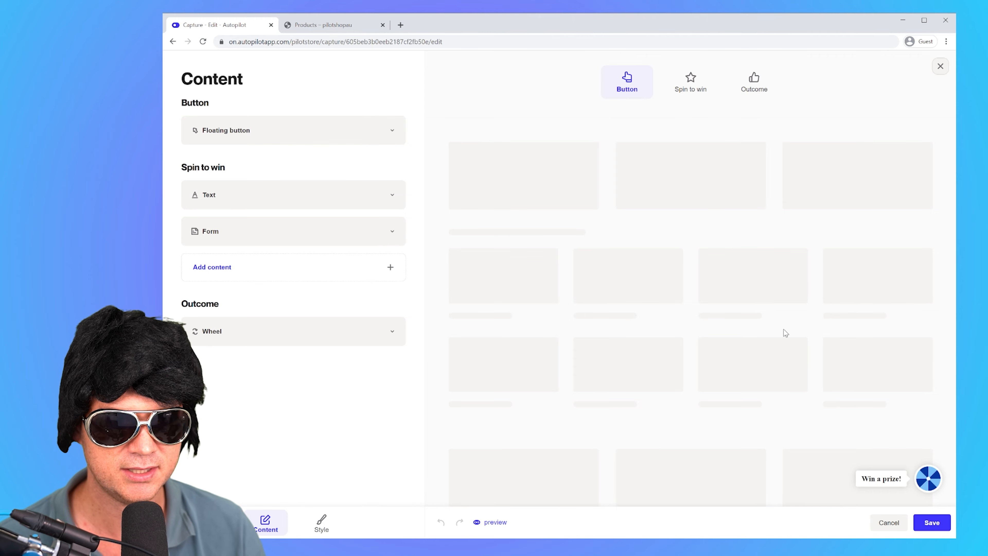
Step: Look through the widget's Spin to win, Outcome and Button previews and check the floating button's label settings
left_click(691, 90)
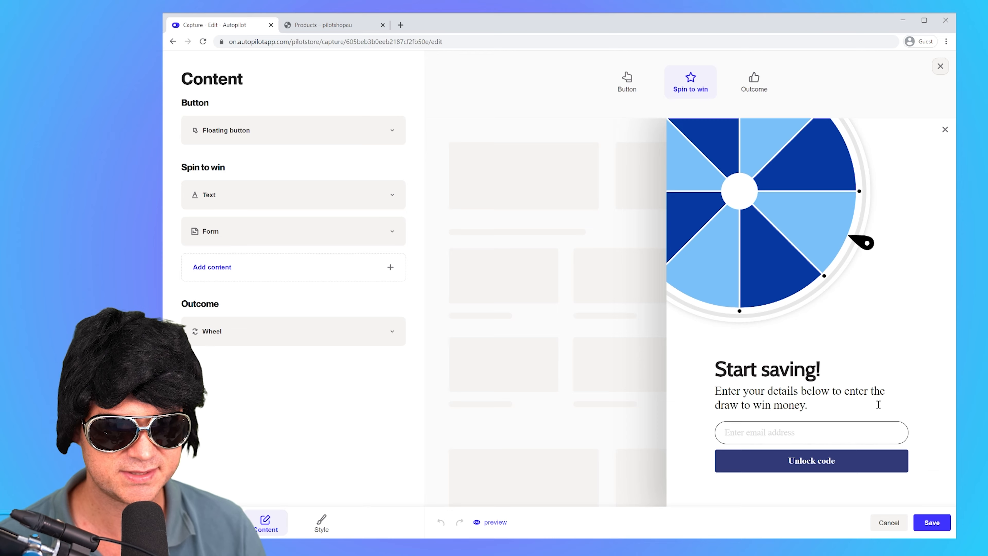
left_click(762, 87)
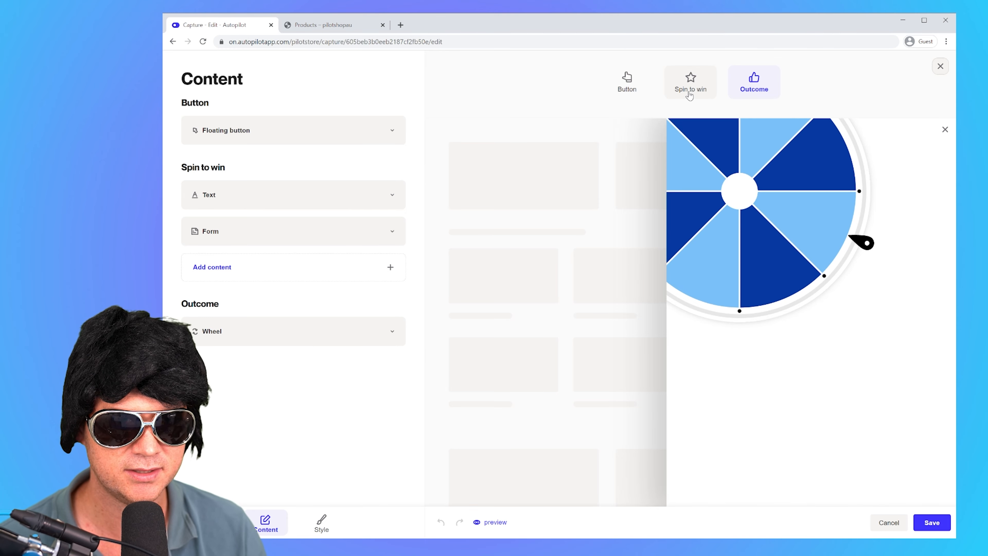
left_click(627, 82)
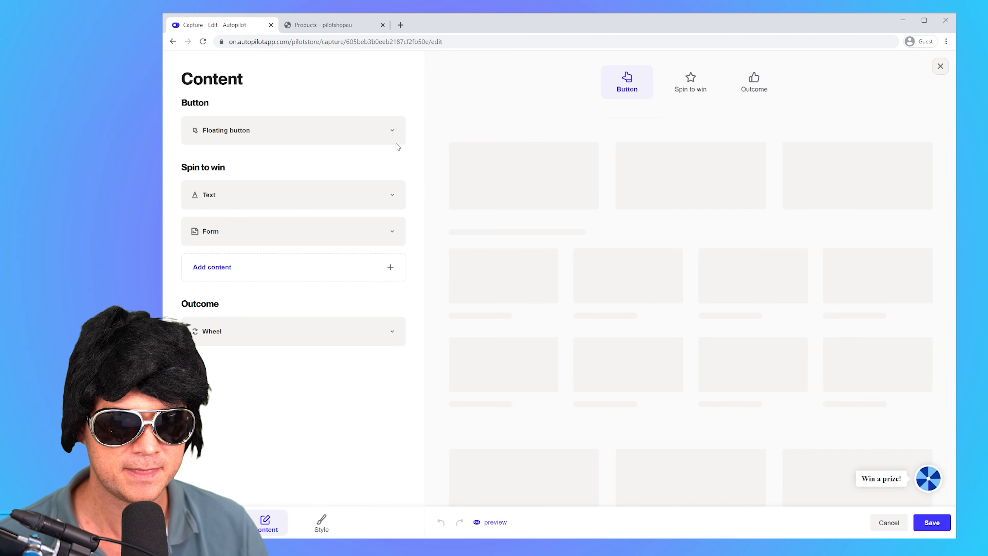
left_click(271, 134)
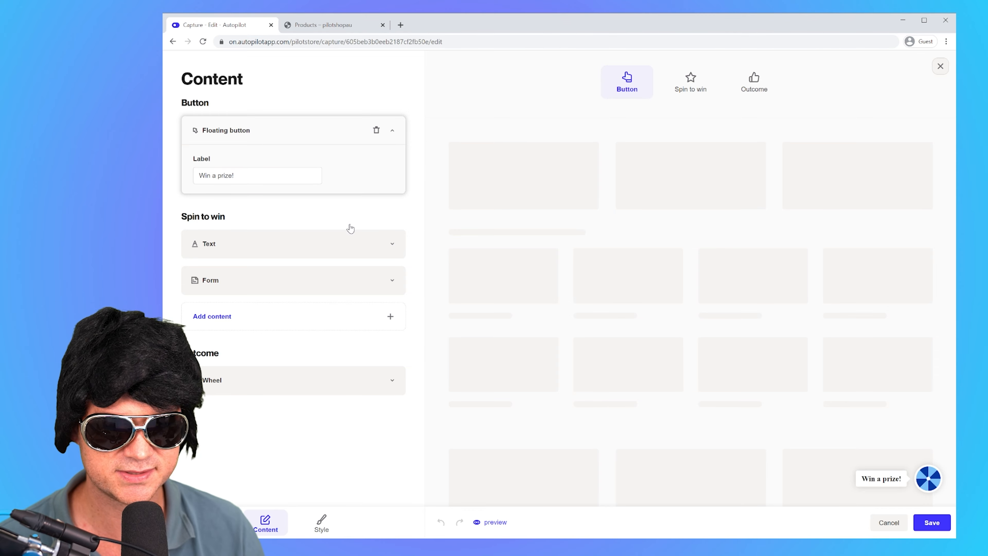
left_click(219, 133)
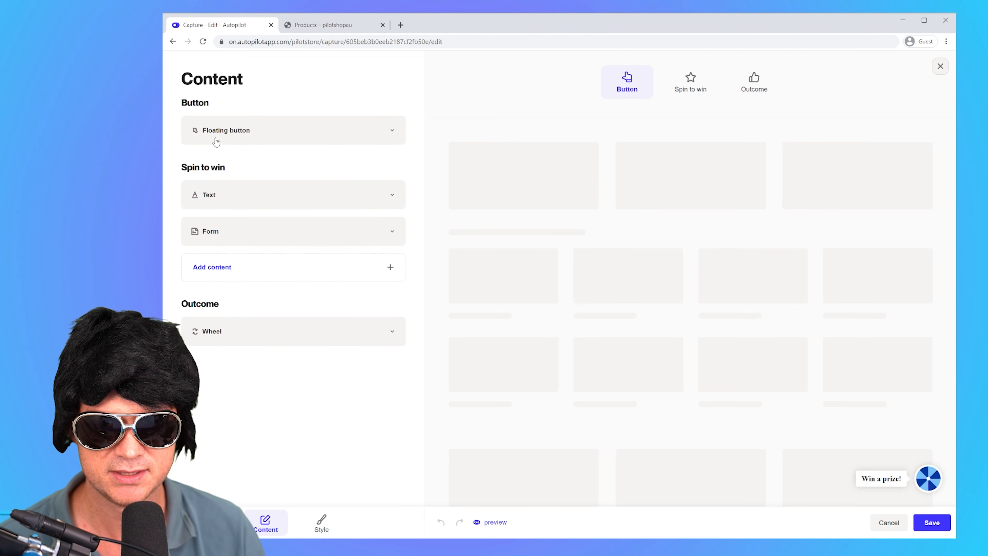
Step: Replace the heading in the Spin to win text block with "Spin to win a prize!"
left_click(219, 200)
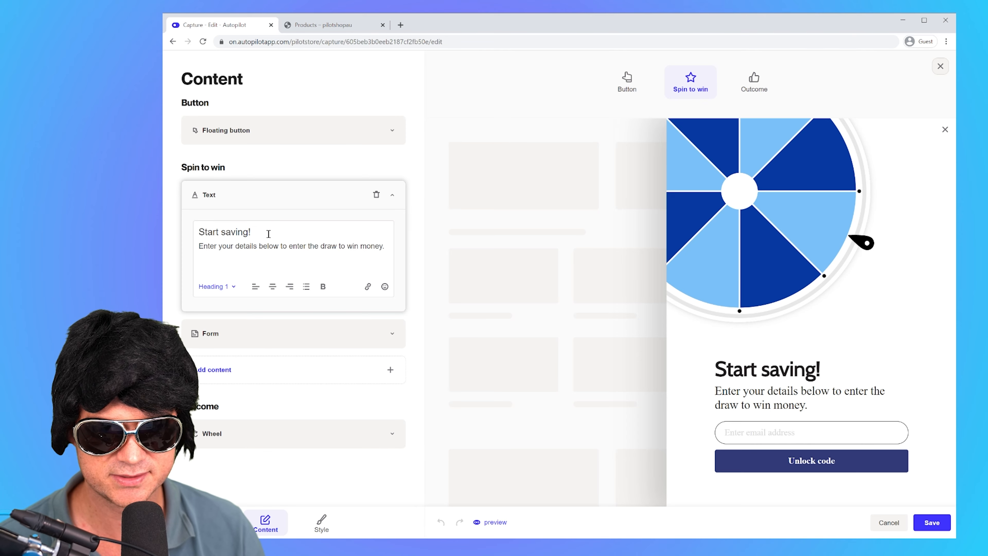
left_click_drag(268, 233, 188, 216)
type("Spin to win a prize!")
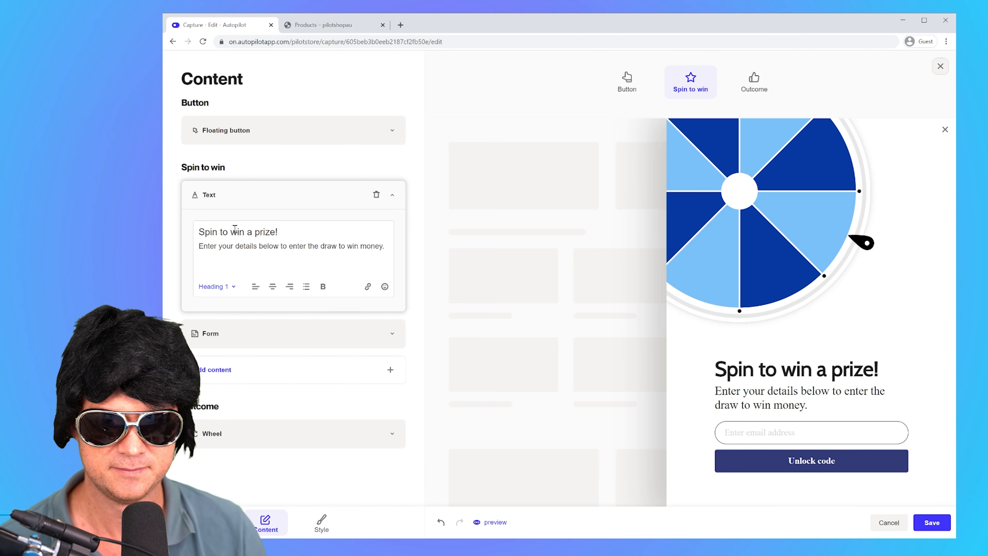
Step: Replace the body line below the heading with "Enter your email, subscribe to our mailing list and win!"
left_click(284, 243)
left_click_drag(387, 248, 195, 252)
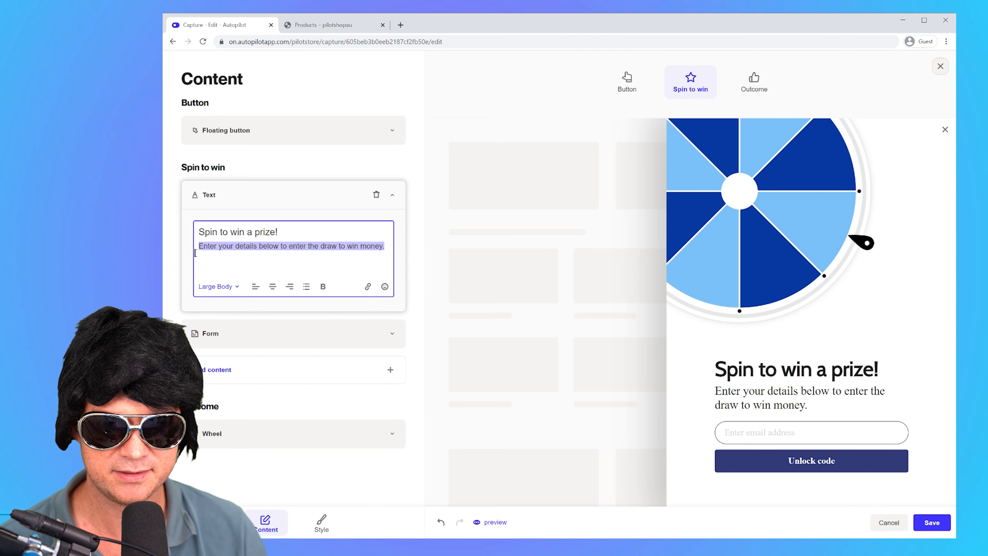
type("Enter your email")
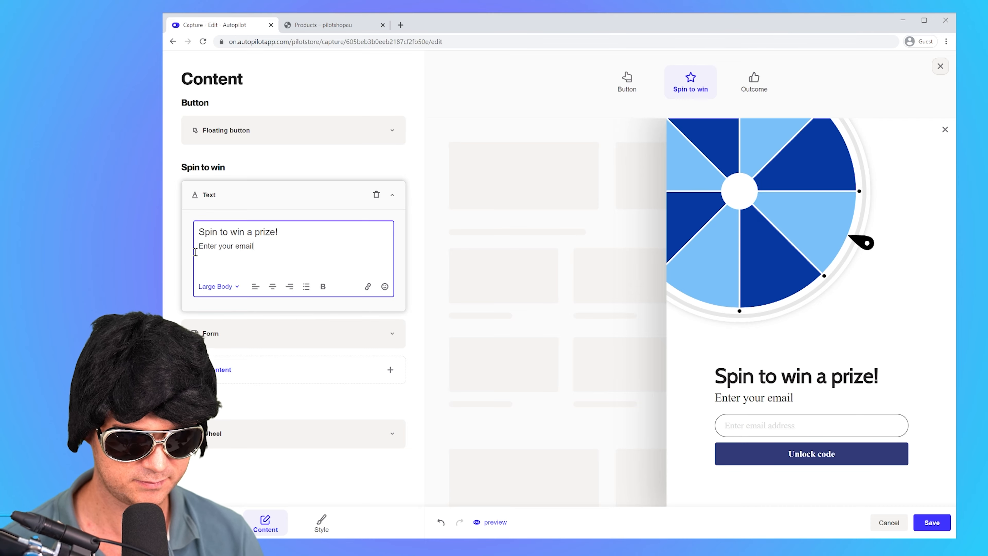
type(", subscribe to our ")
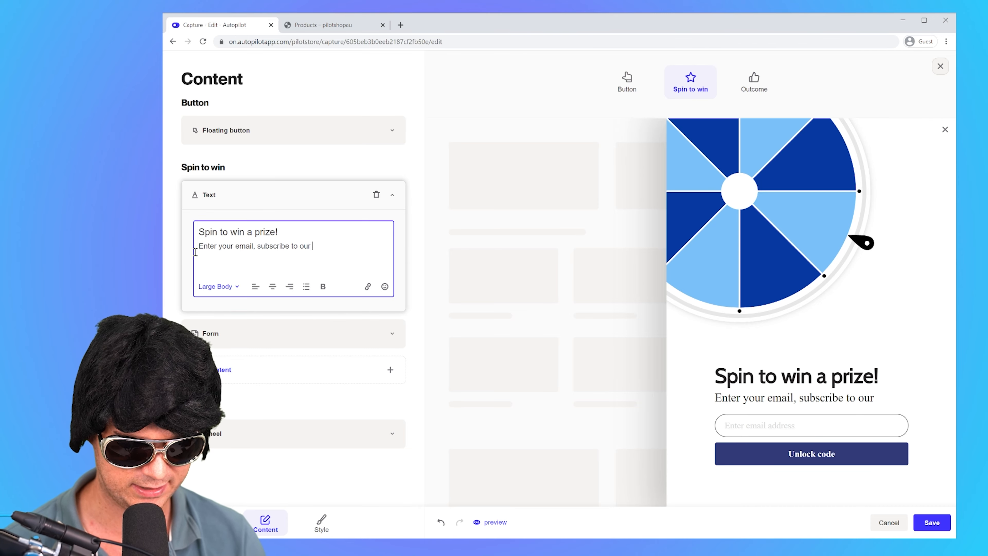
type("mailing list and win!")
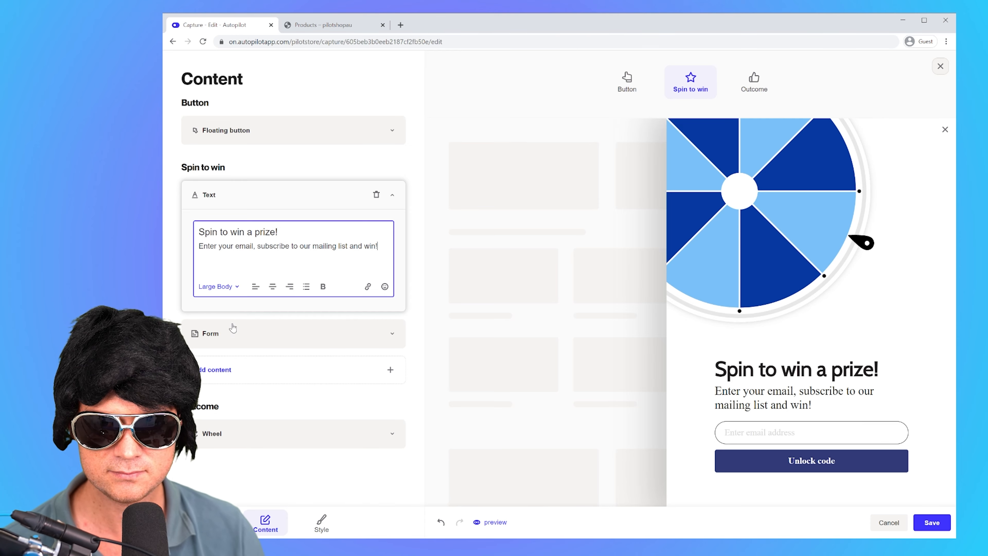
Step: Try a First name field above the email address in the Spin to win form and remove it again
left_click(233, 332)
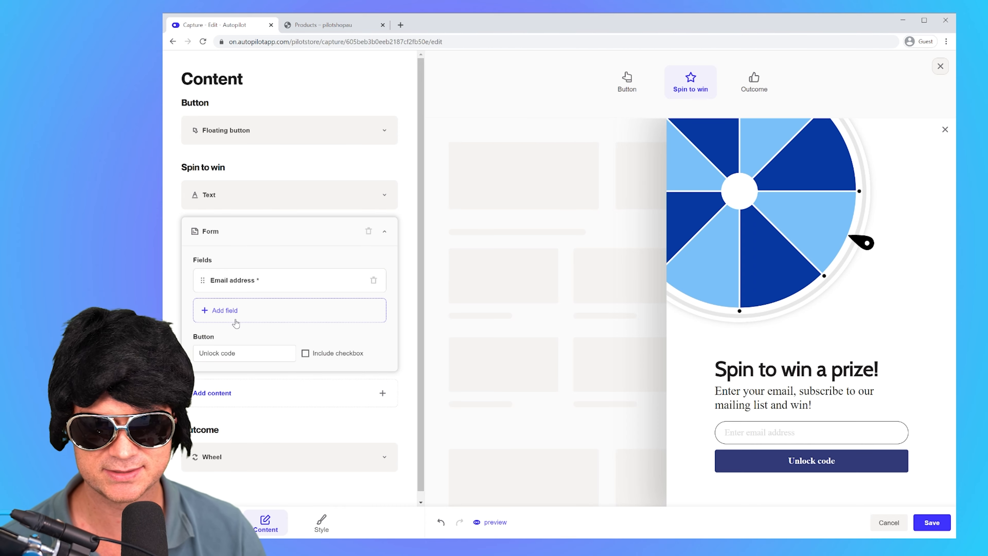
left_click(236, 321)
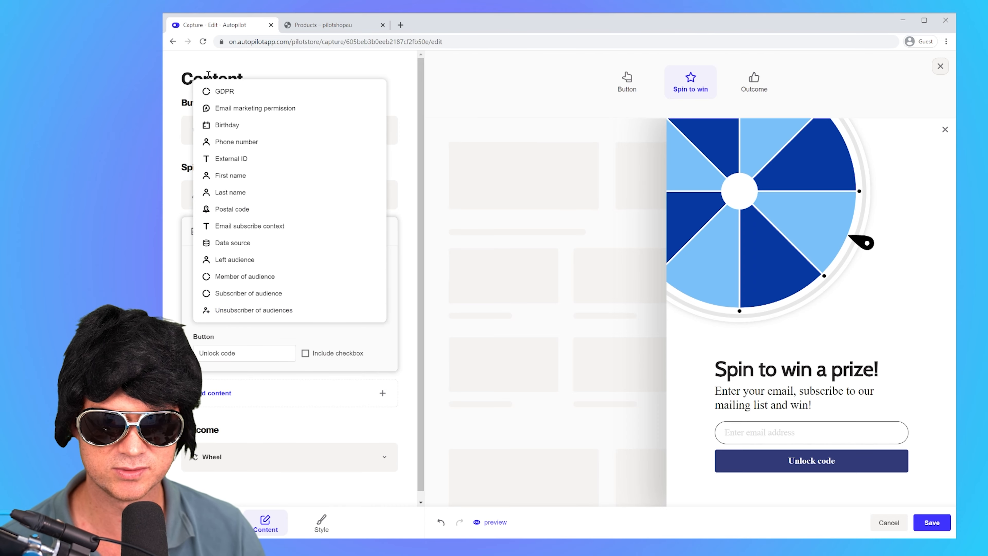
left_click(243, 179)
left_click_drag(202, 310, 202, 280)
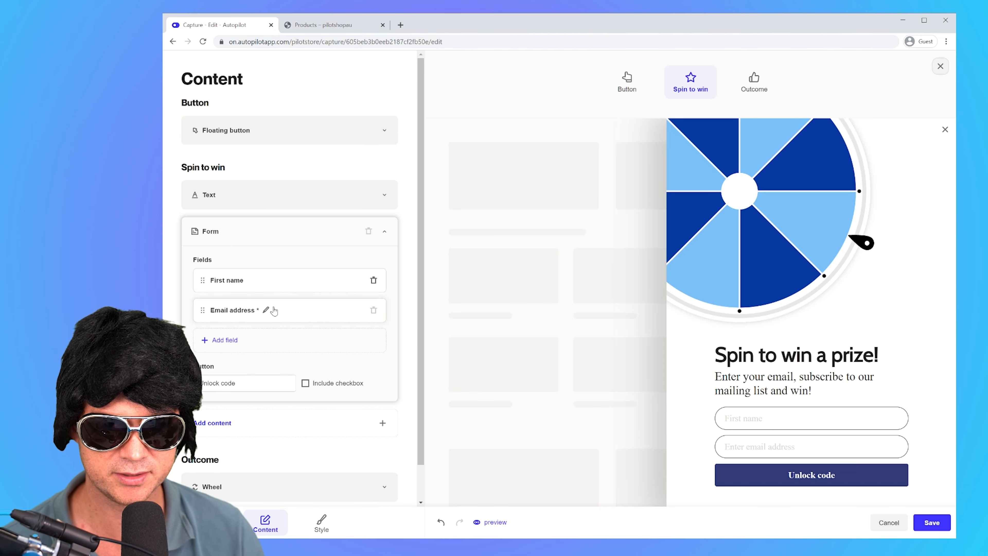
left_click(373, 280)
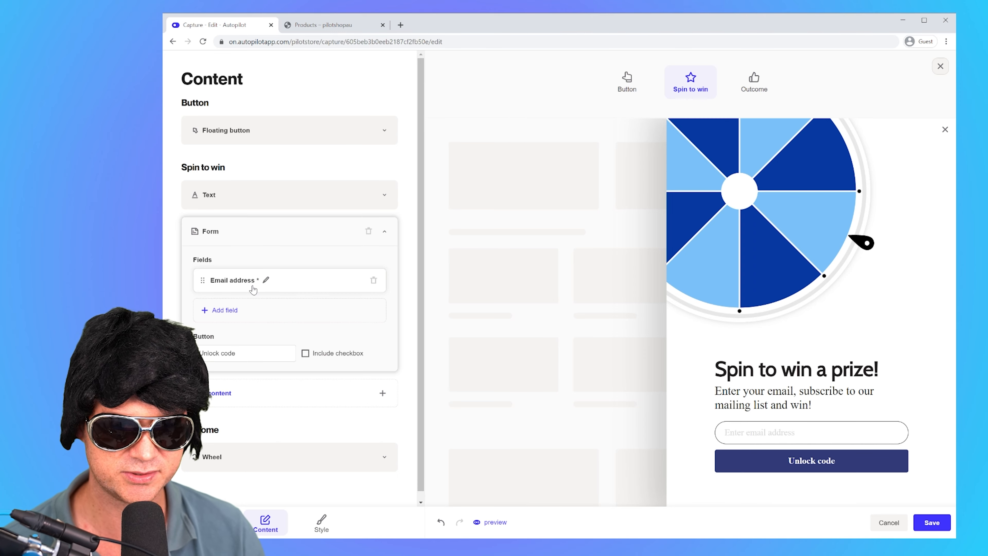
Step: Change the form's button label to "Spin to win!" and collapse the form settings
left_click_drag(274, 352, 208, 354)
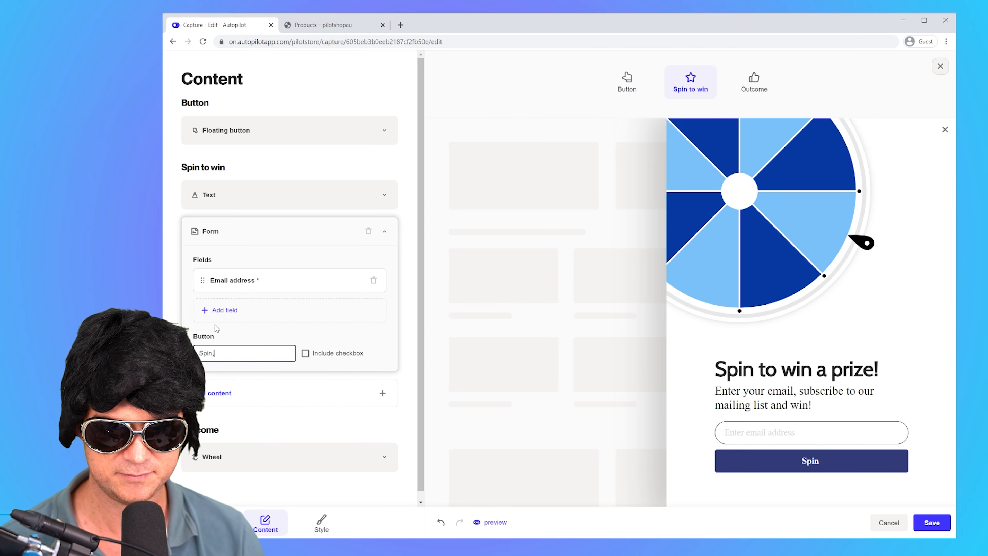
type("Spin to win!")
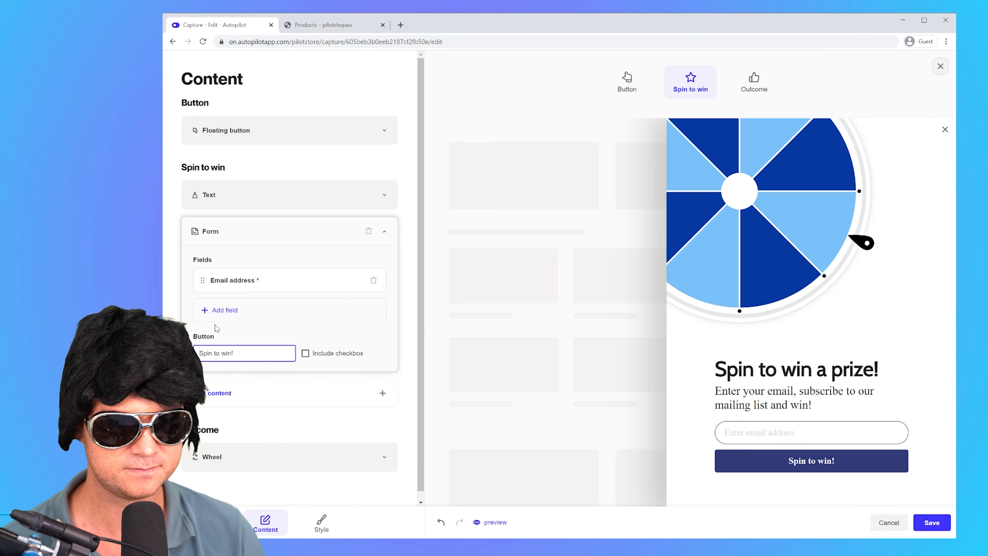
left_click(243, 232)
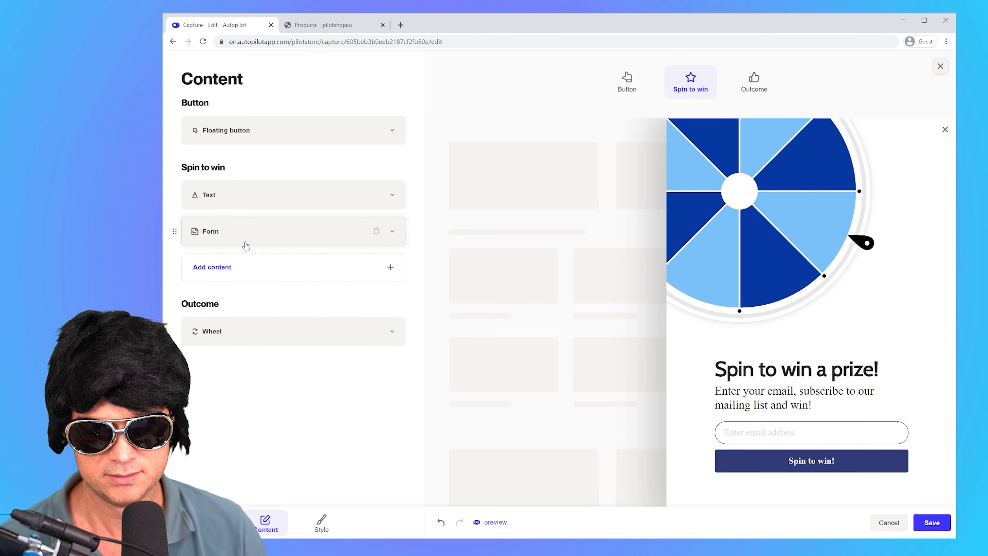
Step: Add the 30% off store wide, 10%, 20% and 50% off everything, and Free Shipping coupons as prizes on the outcome wheel
left_click(215, 339)
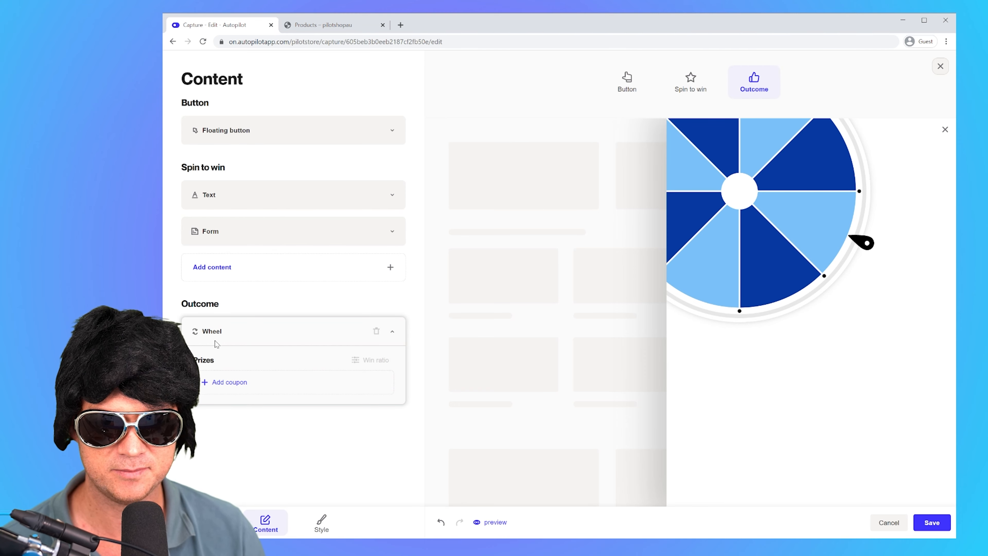
left_click(230, 382)
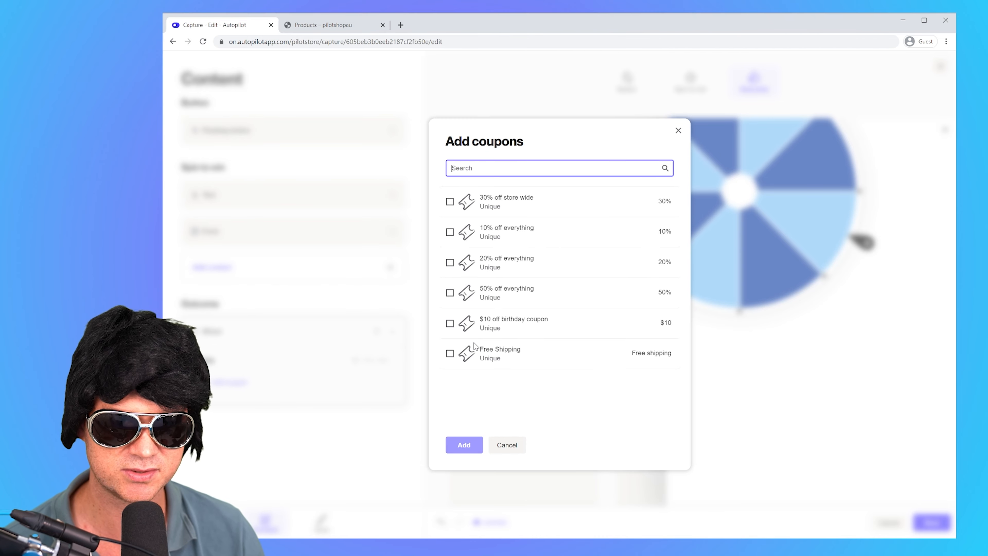
left_click(450, 202)
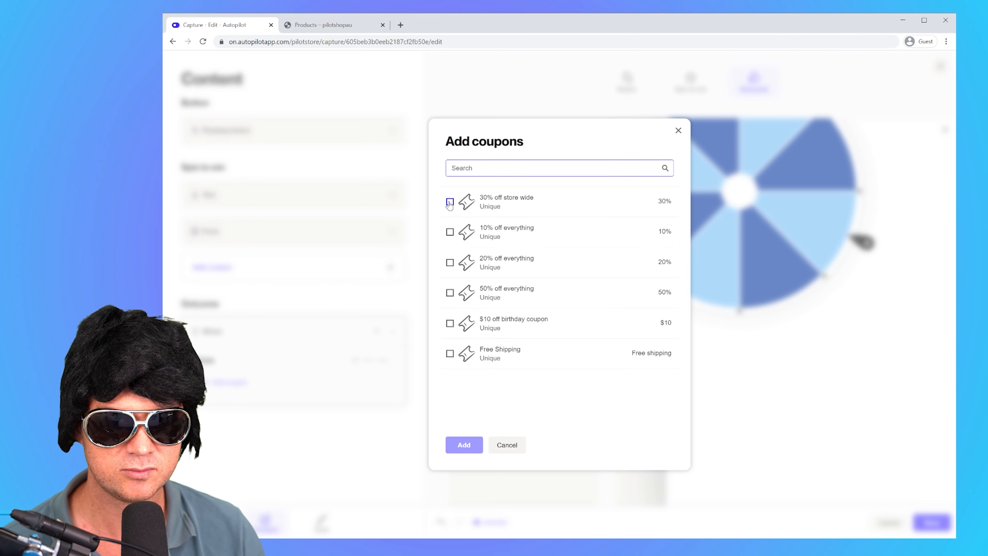
left_click(450, 232)
left_click(450, 262)
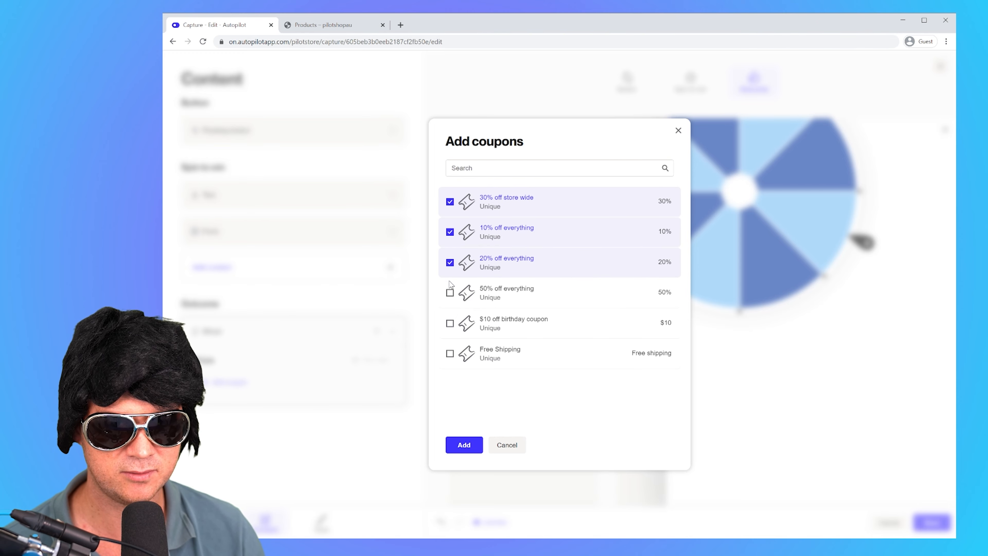
left_click(450, 293)
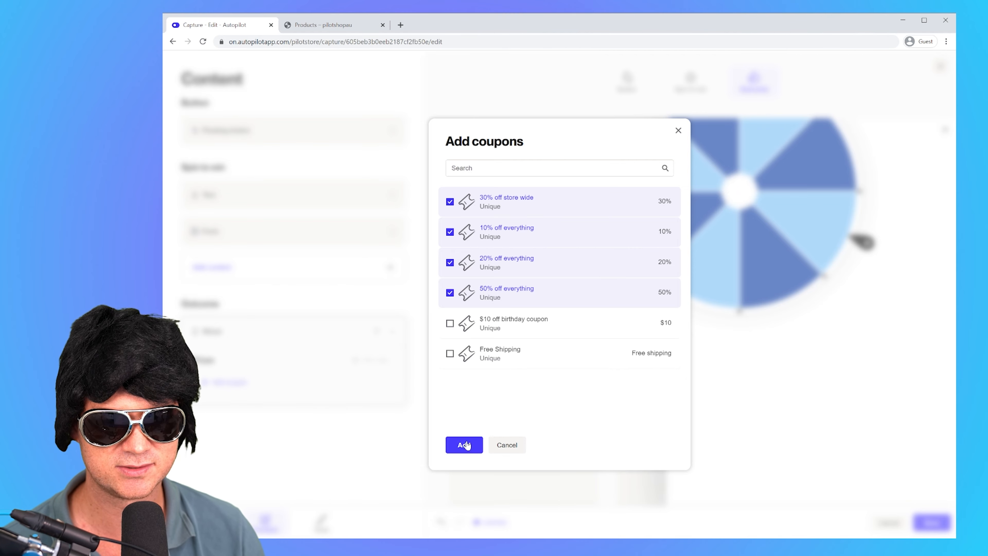
left_click(450, 353)
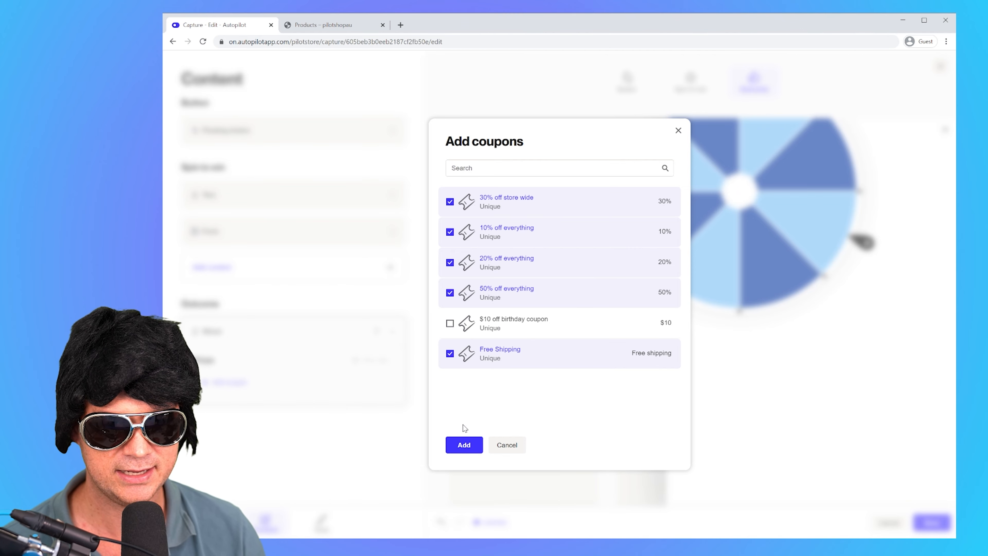
left_click(463, 444)
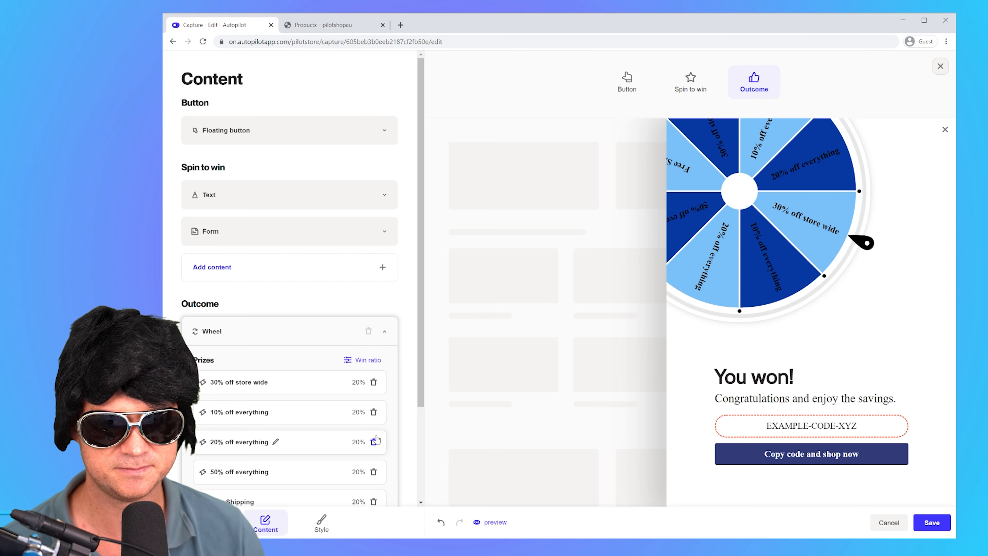
Step: Lower the 30% off store wide coupon's win ratio, then raise Free Shipping to 90% and lock it
scroll(306, 364, "down", 3)
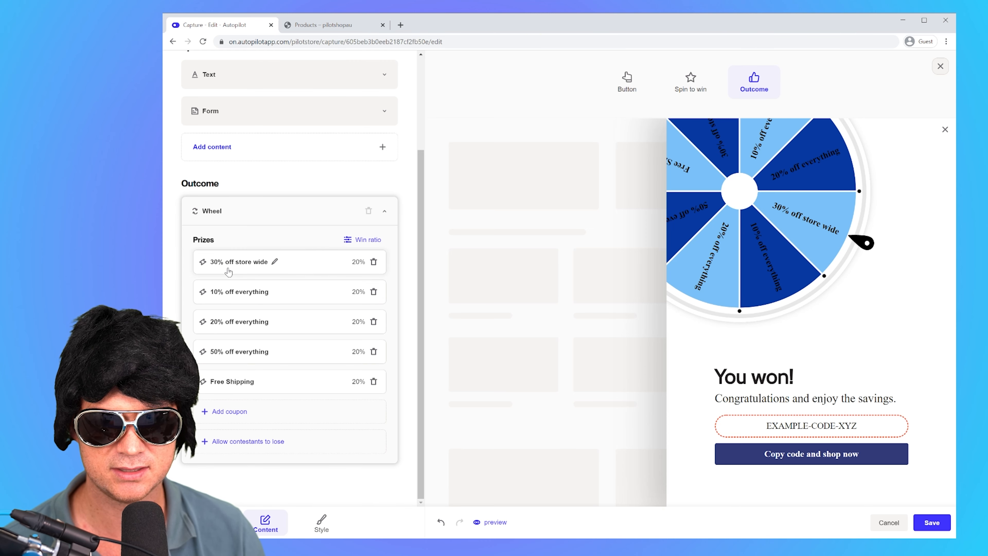
left_click(368, 239)
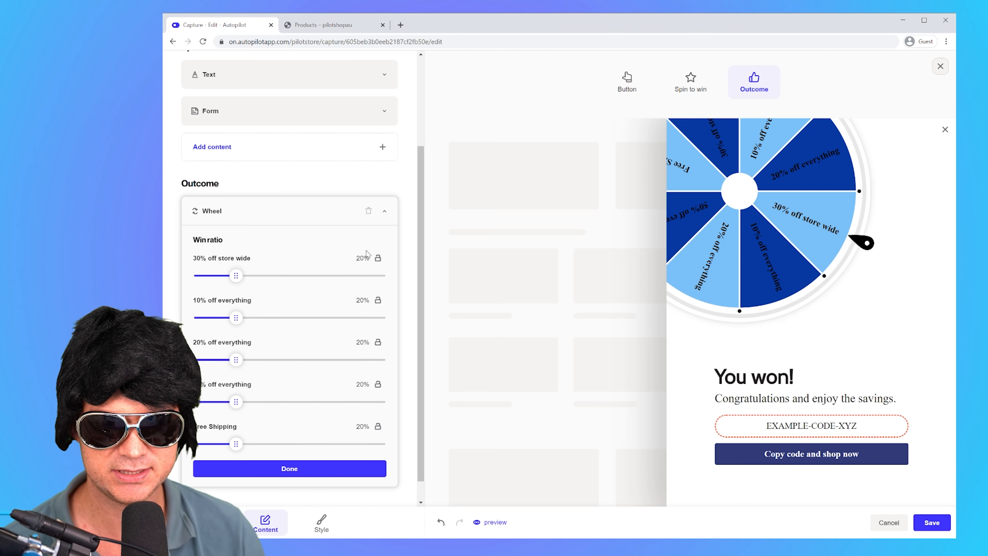
mouse_move(236, 275)
left_mouse_down()
mouse_move(296, 275)
mouse_move(221, 275)
left_mouse_up()
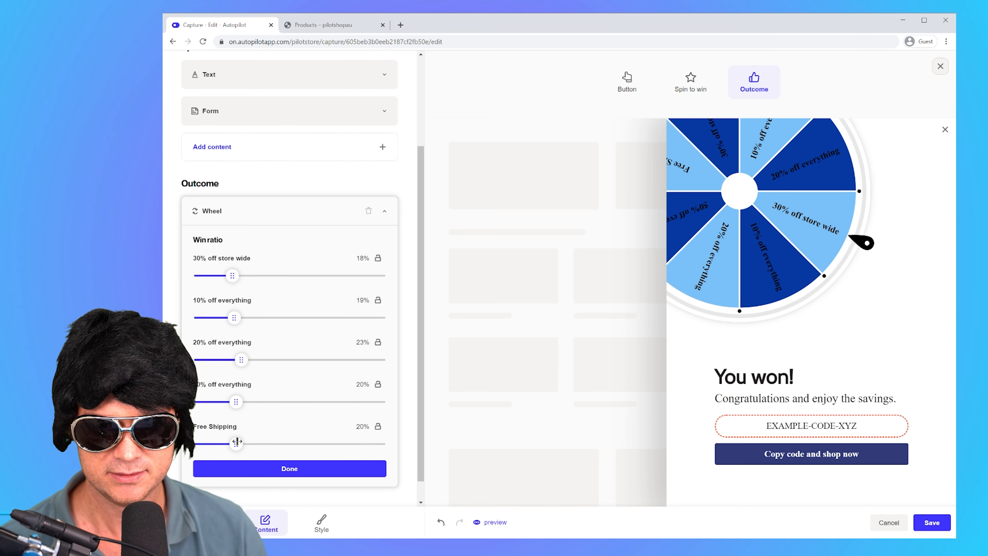
left_click_drag(240, 443, 355, 448)
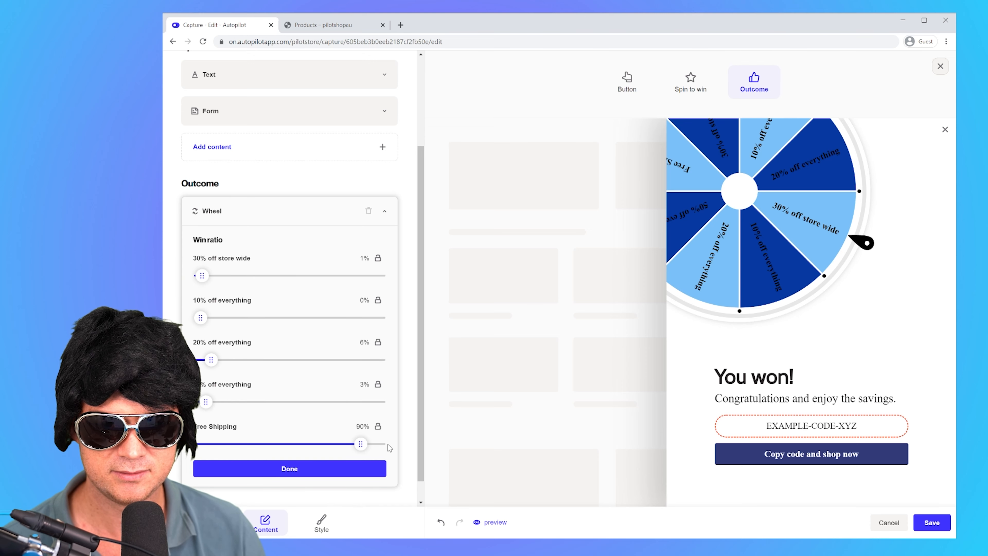
left_click(379, 428)
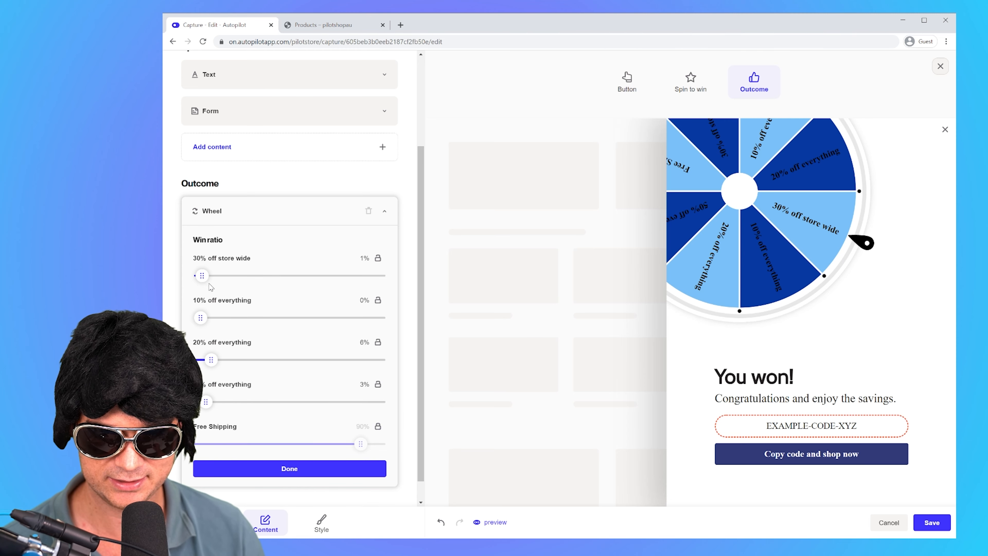
Step: Set the win ratios to 2% for 30% off, 5% for 10% off, 2% for 20% off and a locked 1% for 50% off
mouse_move(201, 320)
left_mouse_down()
mouse_move(233, 321)
mouse_move(216, 322)
left_mouse_up()
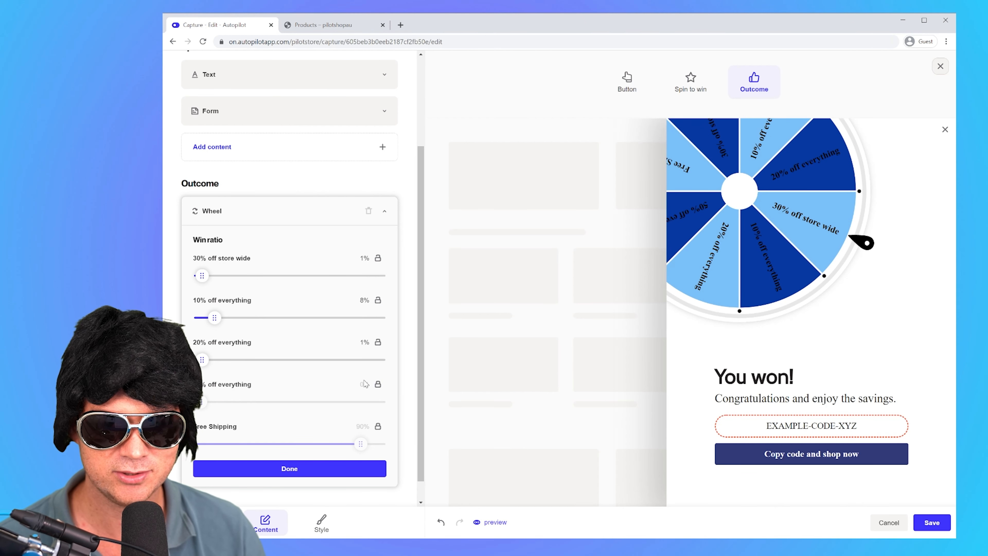
left_click(376, 386)
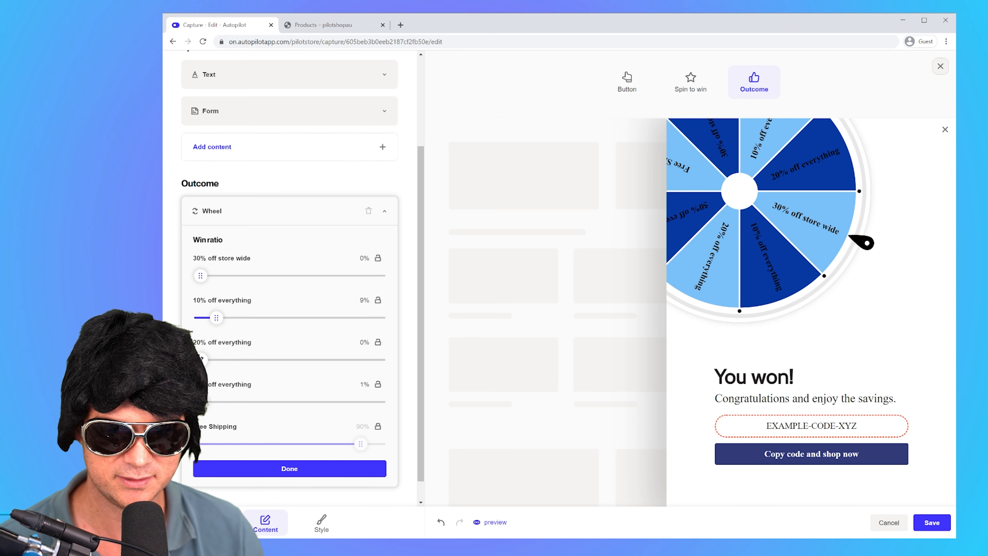
left_click(377, 384)
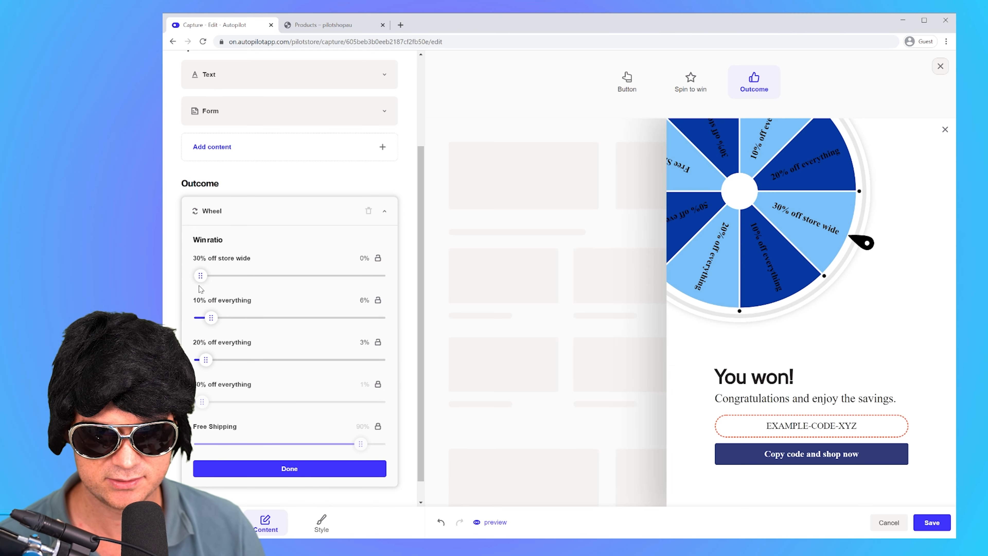
left_click_drag(201, 275, 204, 272)
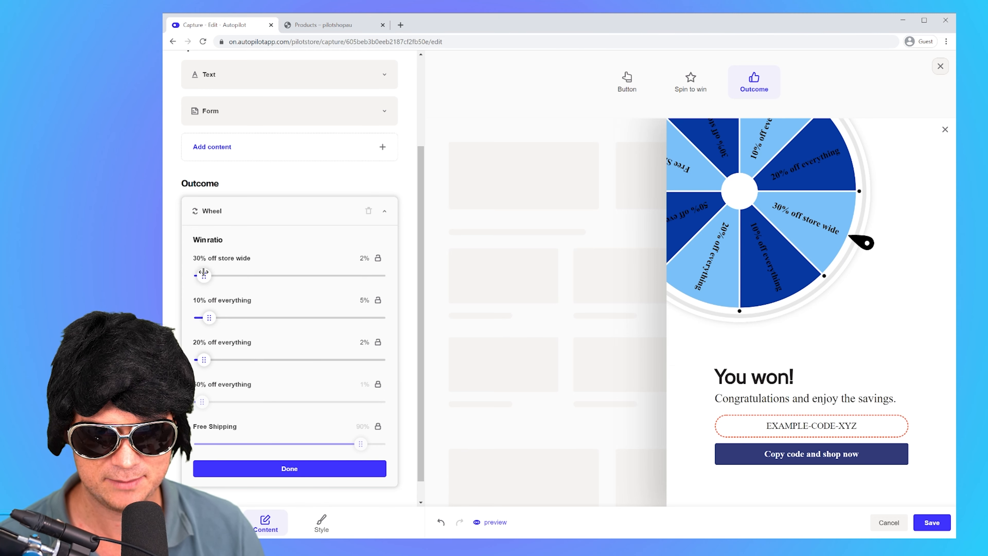
left_click(298, 470)
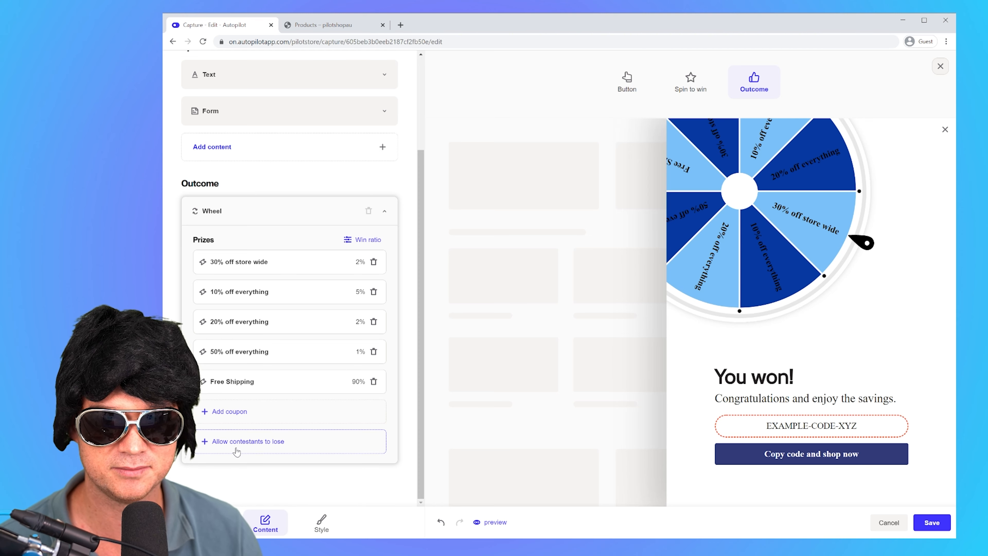
Step: Collapse the wheel's prize settings and reduce the widget's heading size and body size by one notch each in the style settings
left_click(230, 204)
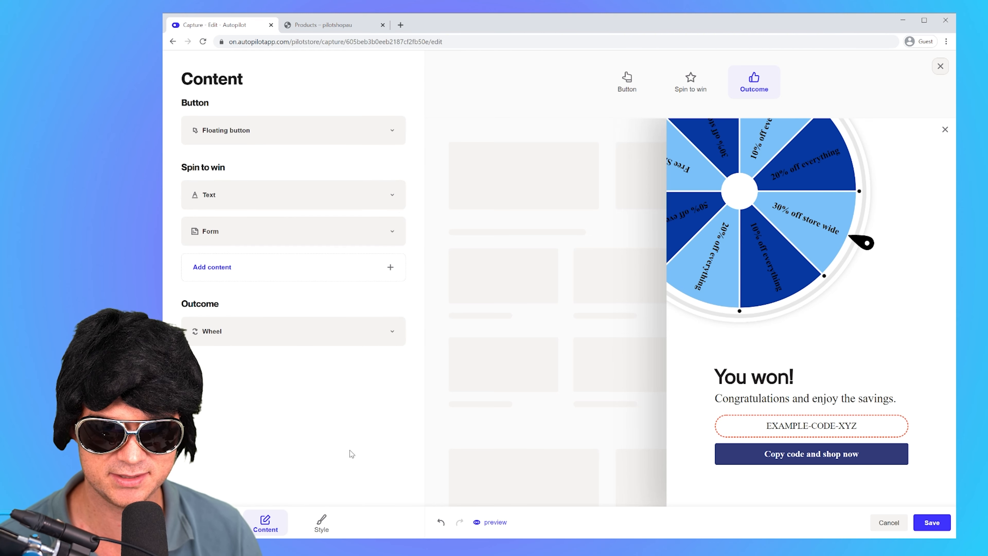
left_click(322, 525)
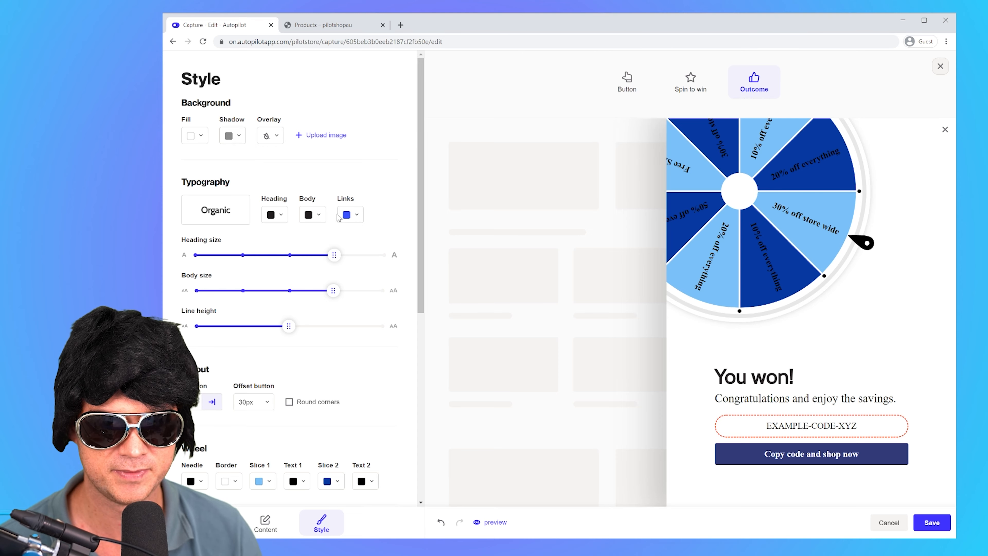
left_click_drag(334, 255, 280, 257)
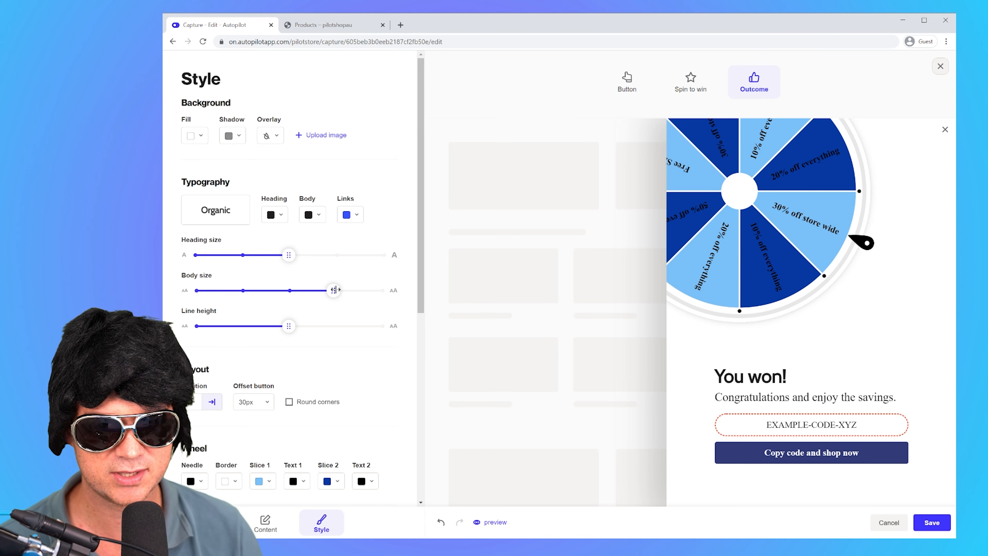
left_click_drag(334, 291, 290, 292)
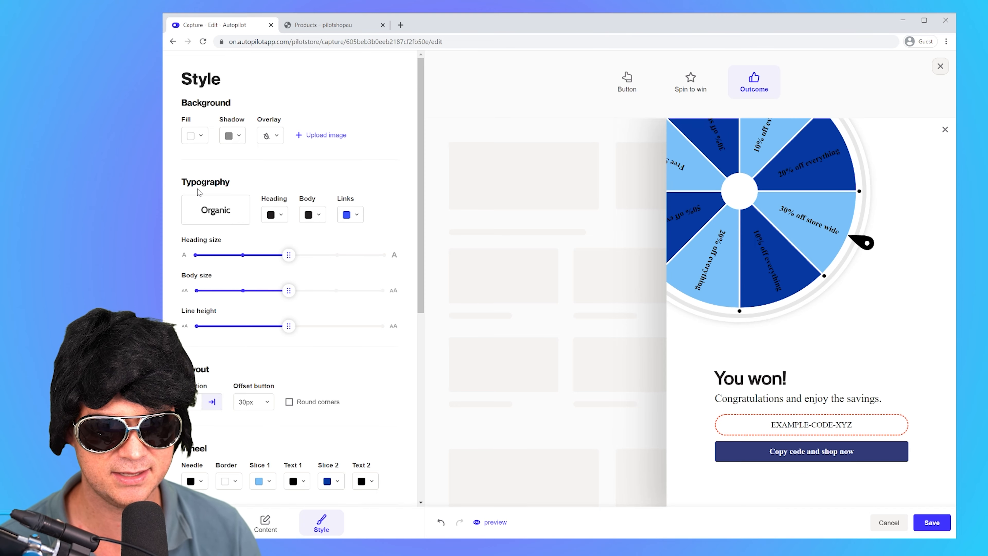
Step: Set the wheel's Text 1 and Text 2 colours to white (#ffffff)
scroll(274, 329, "down", 5)
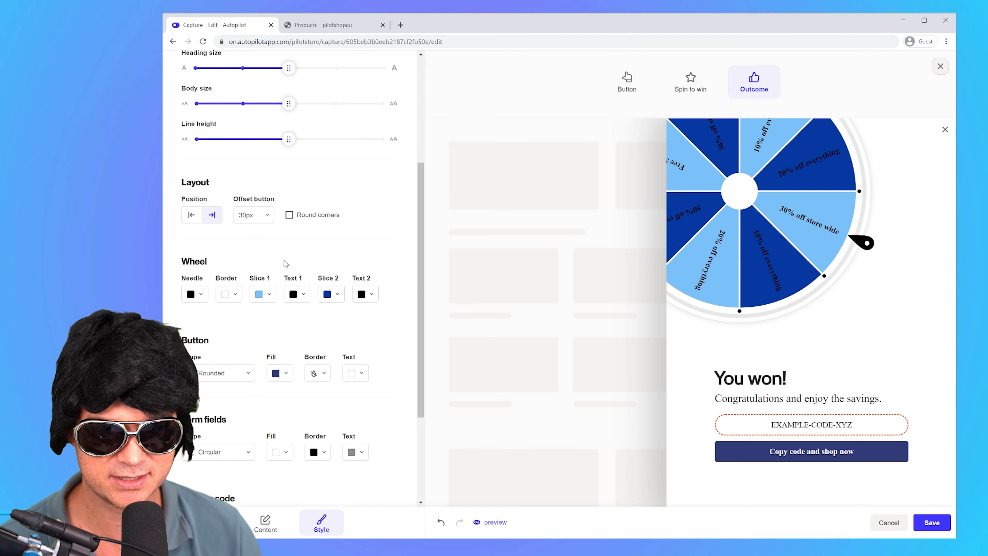
left_click(296, 294)
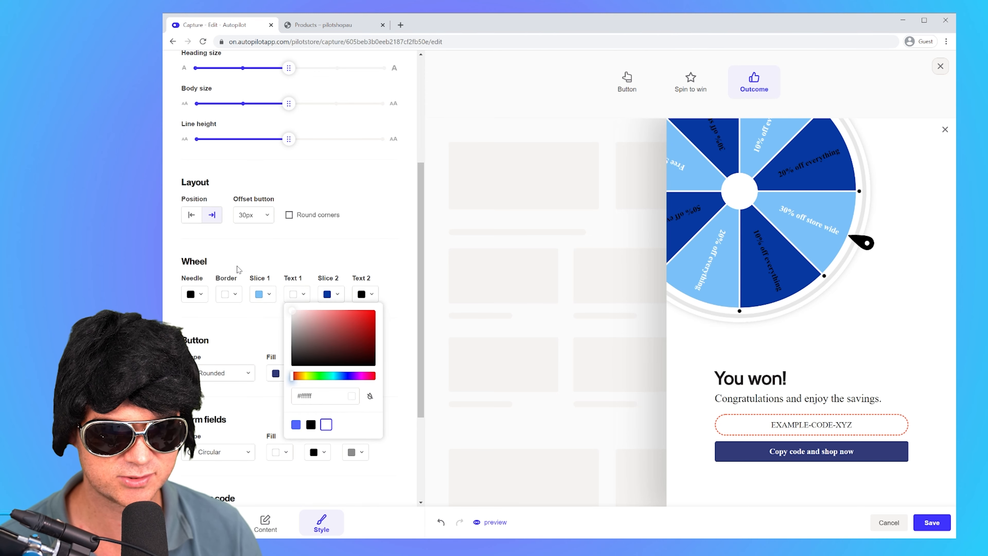
left_click(365, 294)
left_click(394, 424)
left_click(344, 279)
Step: Change the wheel's Slice 2 colour to a lighter blue, #4072dd
left_click(331, 294)
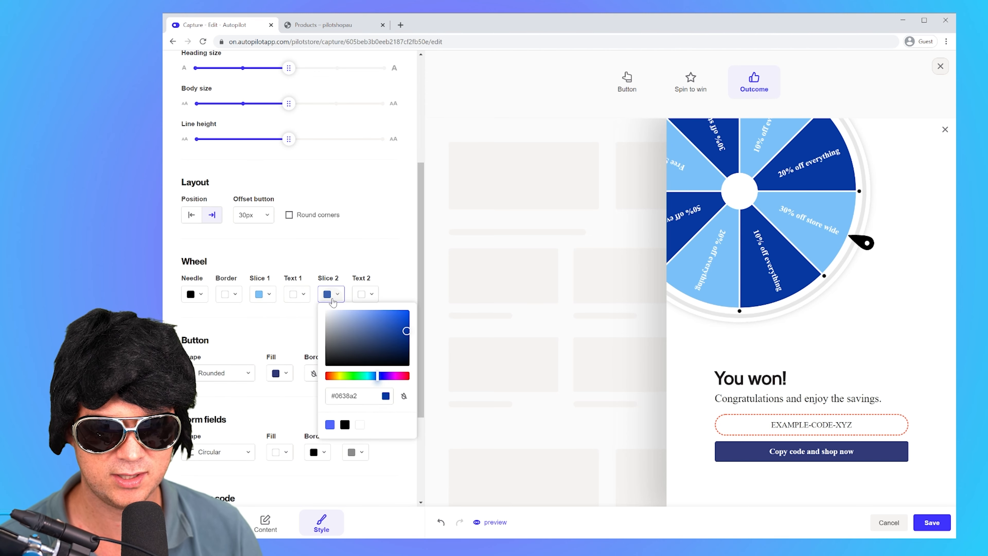
left_click(376, 313)
left_click(386, 318)
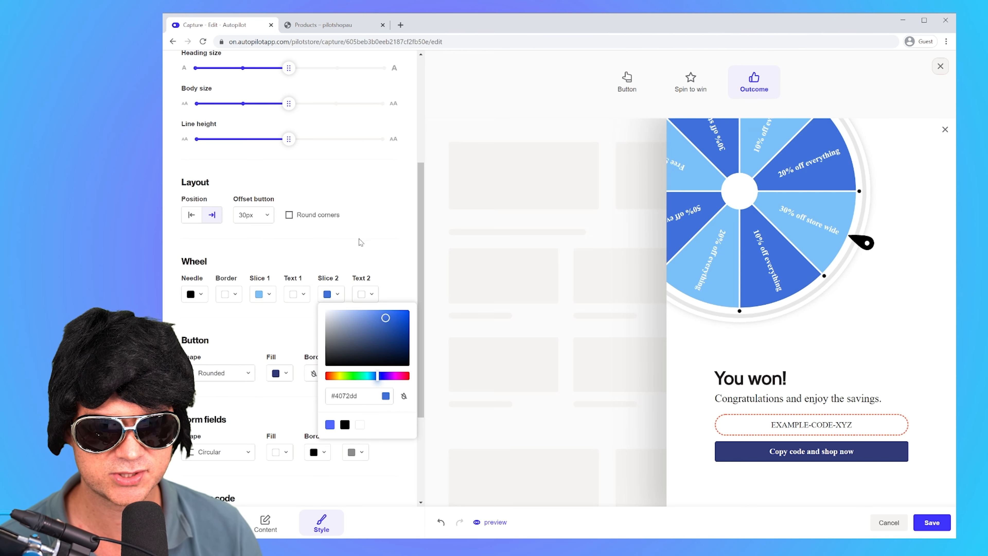
left_click(361, 242)
Step: Change the wheel's Slice 1 colour to pink, #f658dc, after trying an orange shade
left_click(262, 294)
left_click_drag(279, 376, 261, 376)
left_click_drag(317, 330, 314, 321)
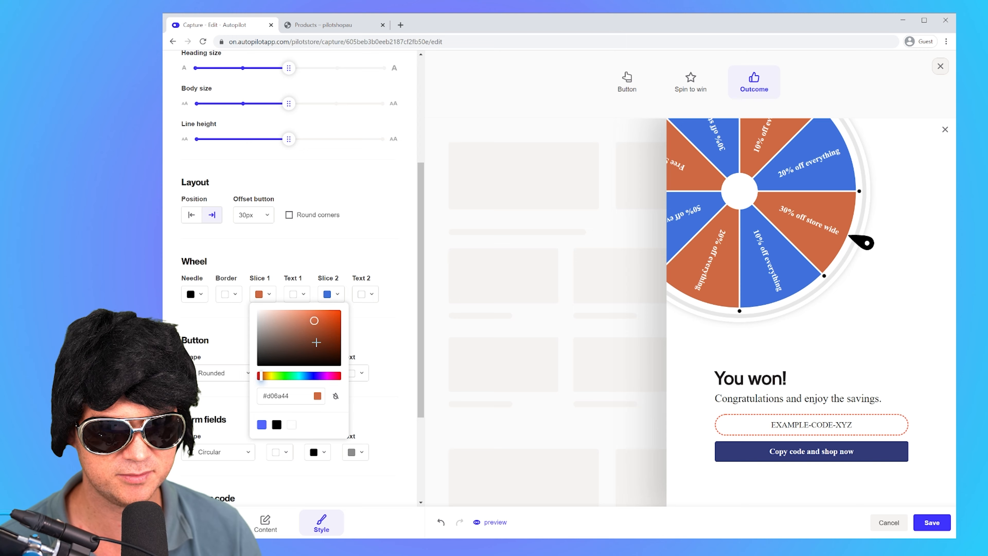
left_click(326, 373)
left_click(312, 312)
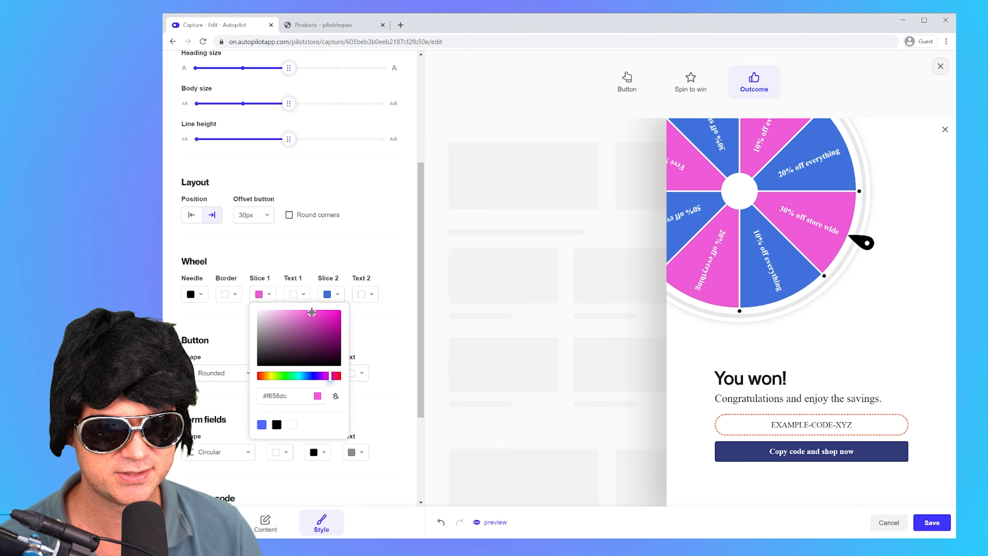
left_click(352, 243)
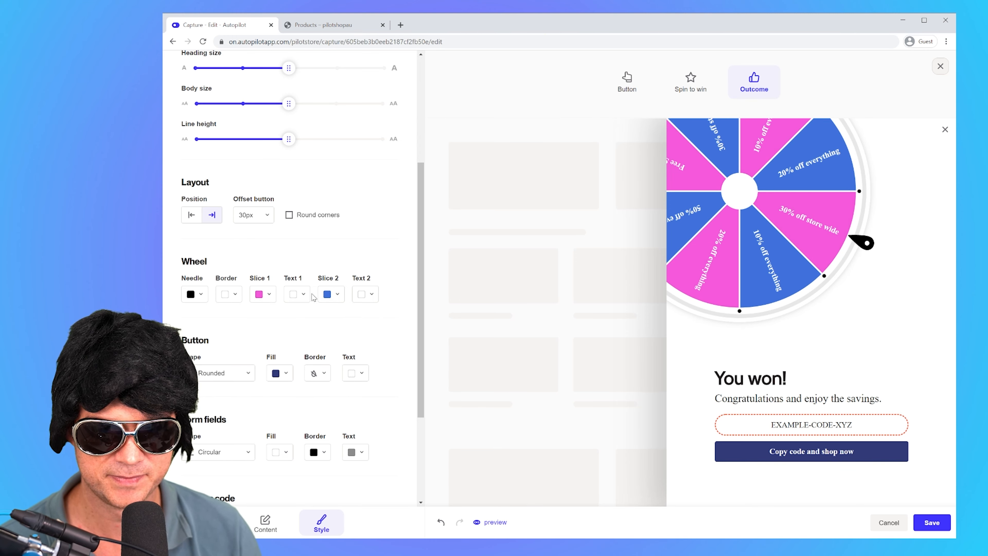
Step: Review the remaining style settings and preview the widget's Button, Spin to win and Outcome stages
scroll(314, 299, "down", 3)
scroll(266, 353, "up", 4)
scroll(322, 345, "down", 4)
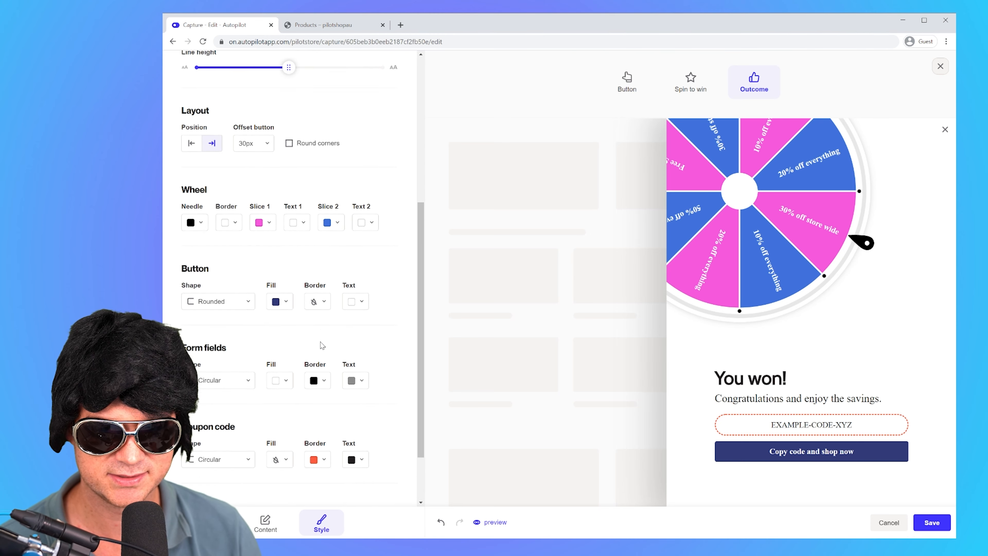
scroll(275, 460, "down", 1)
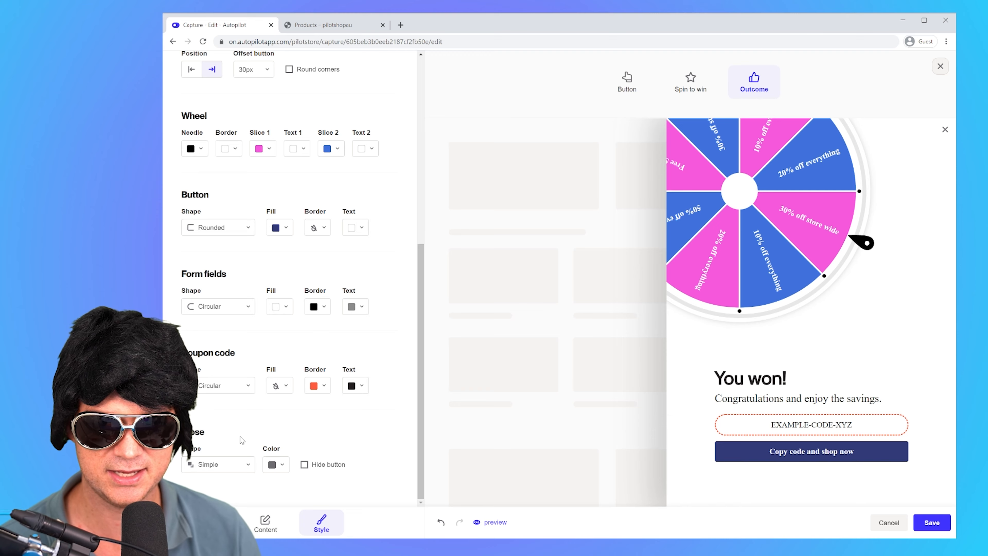
scroll(253, 432, "up", 9)
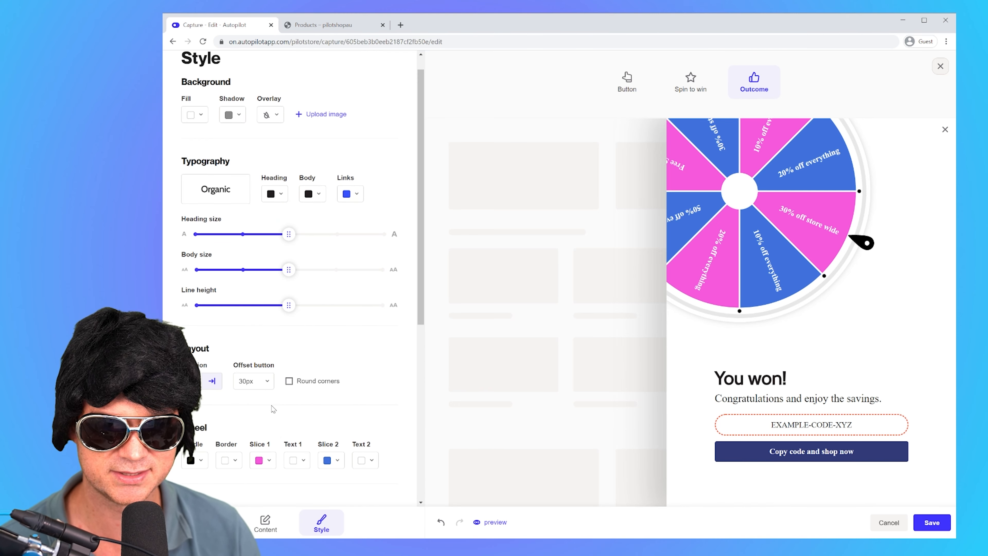
left_click(272, 529)
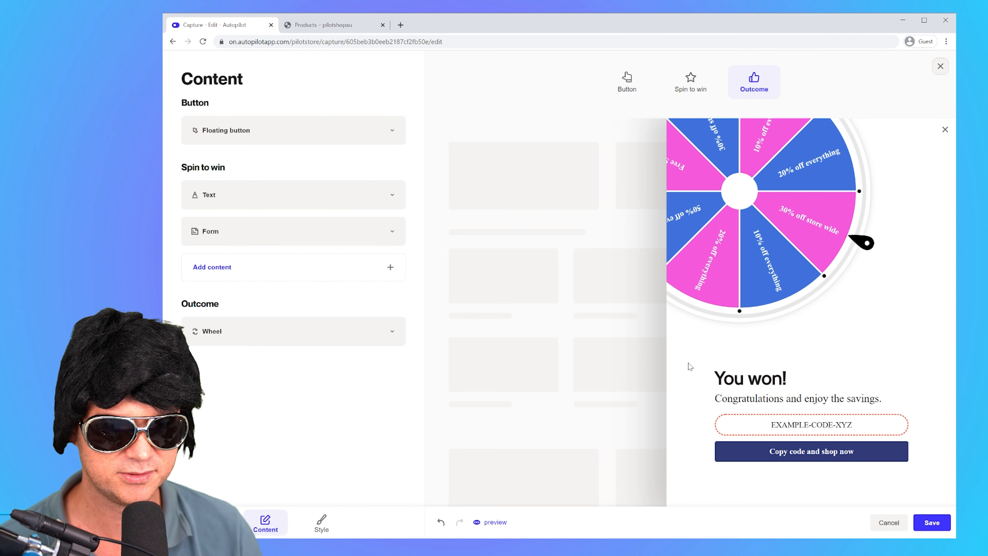
left_click(638, 92)
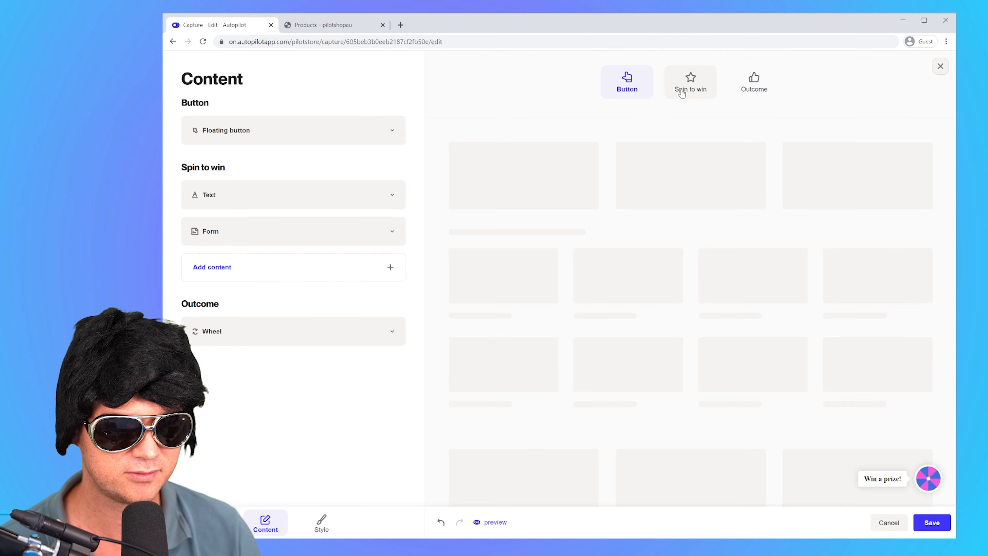
left_click(682, 93)
left_click(754, 88)
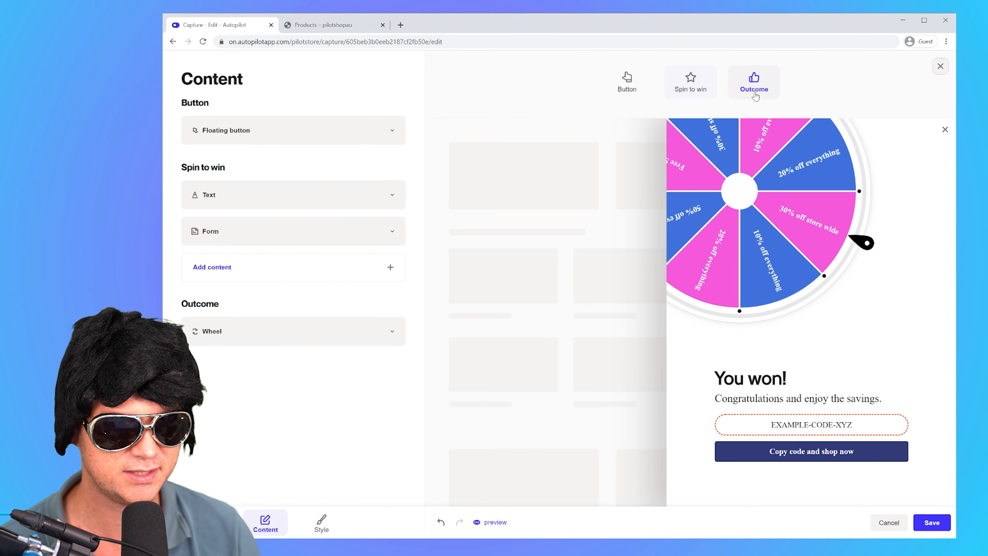
left_click(638, 85)
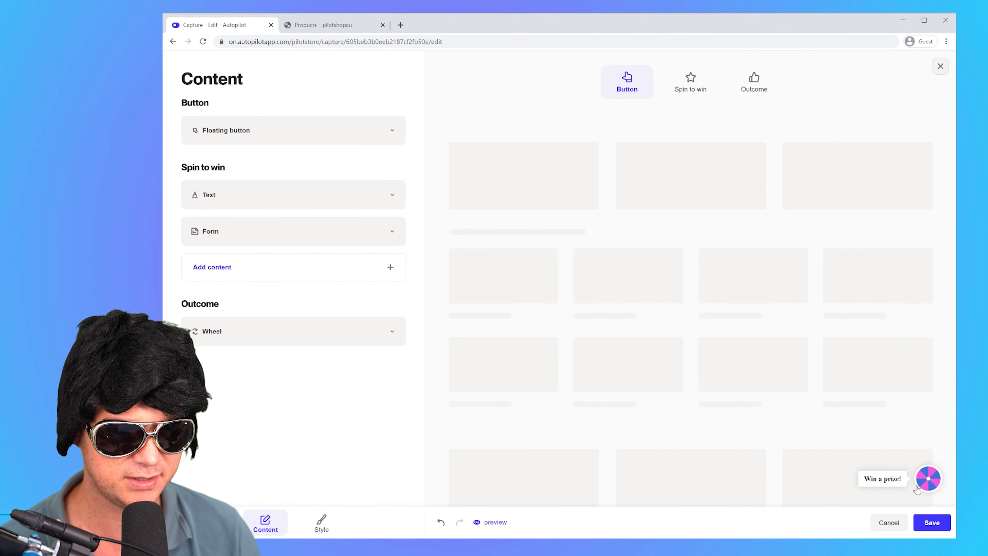
left_click(693, 78)
left_click(754, 89)
left_click(706, 96)
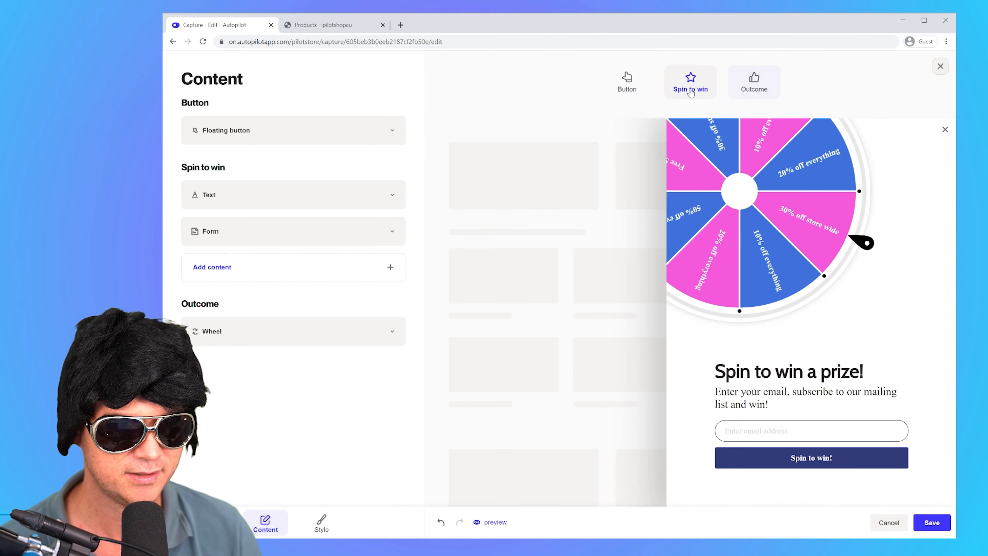
left_click(621, 90)
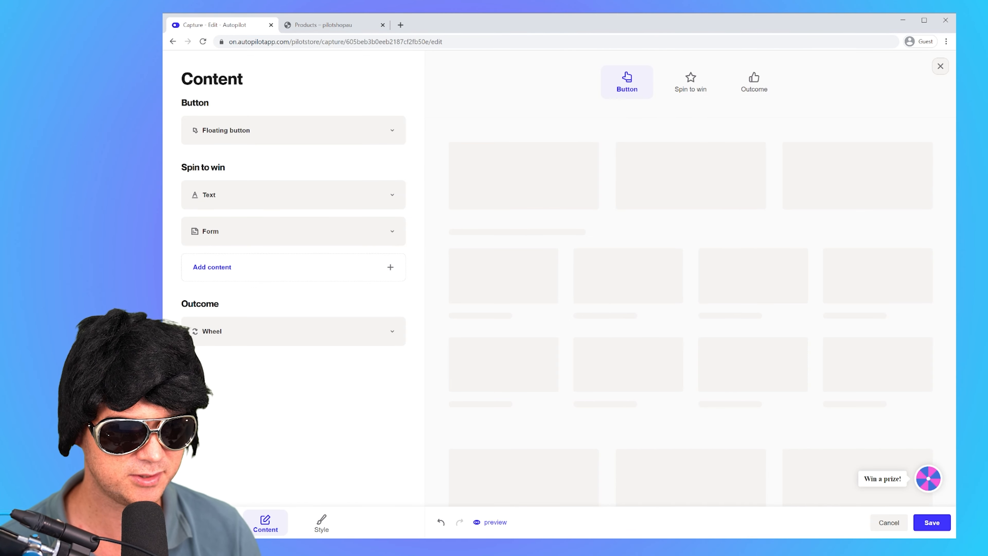
Step: Save the Spin to win widget design and switch the widget on
left_click(936, 524)
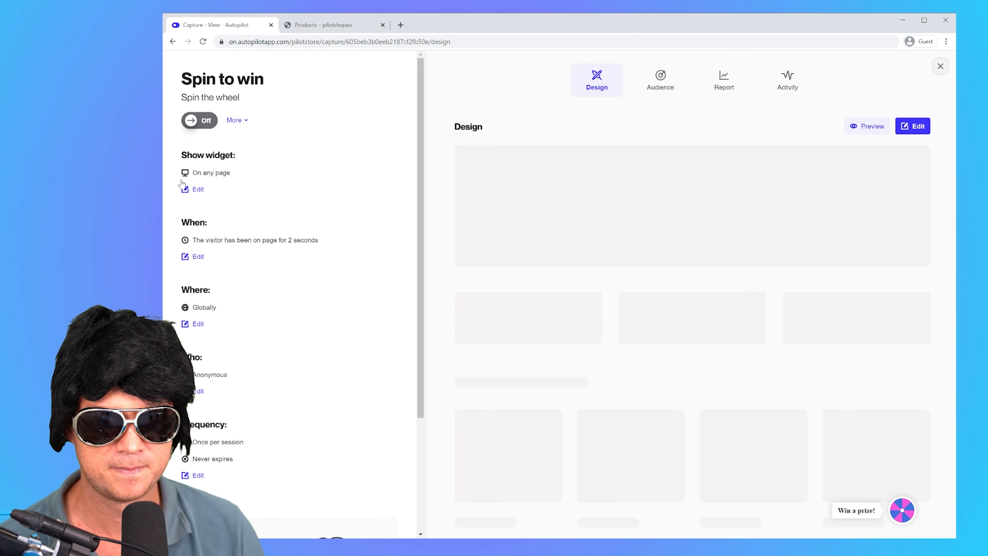
left_click(215, 126)
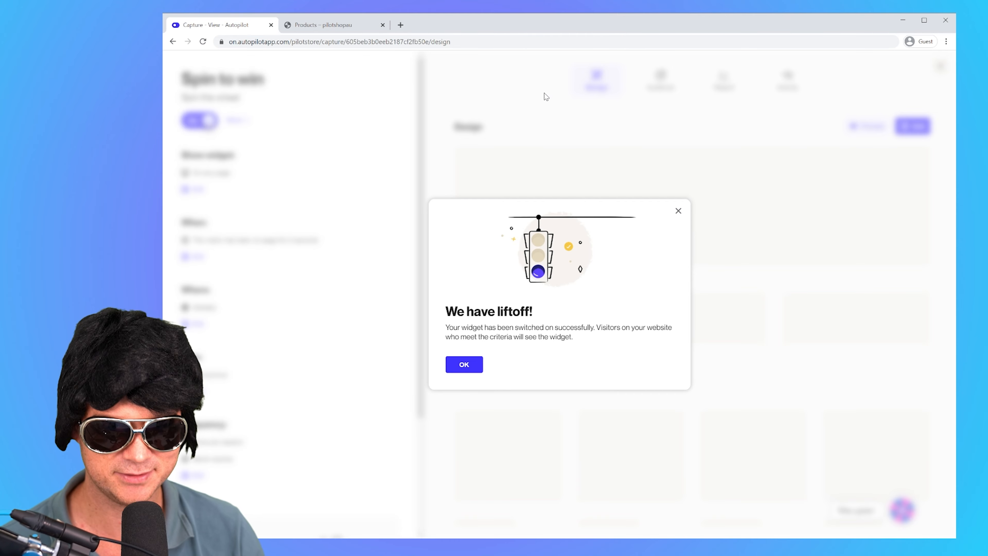
left_click(460, 366)
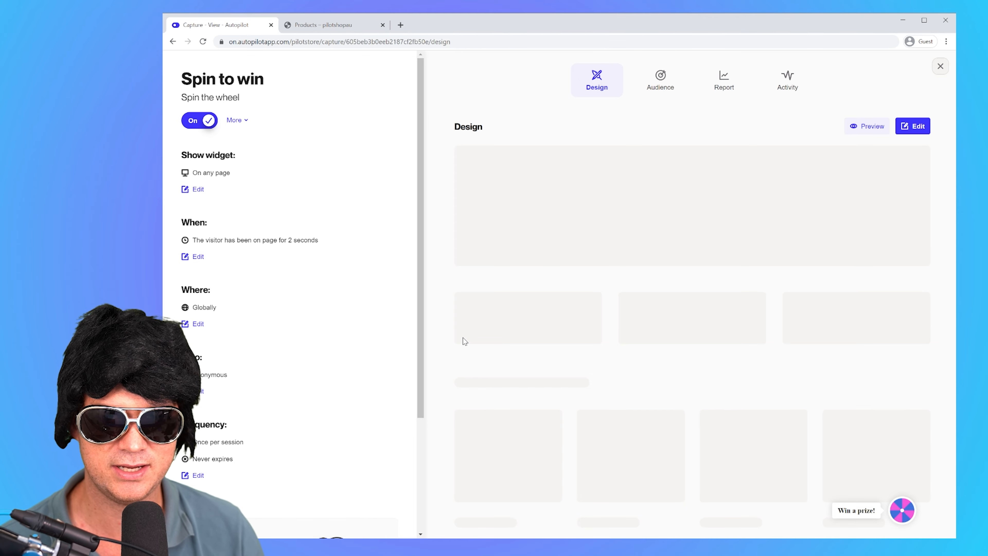
Step: Switch to the pilotshopau store, go to its home page and open the "Win a prize!" widget
left_click(318, 28)
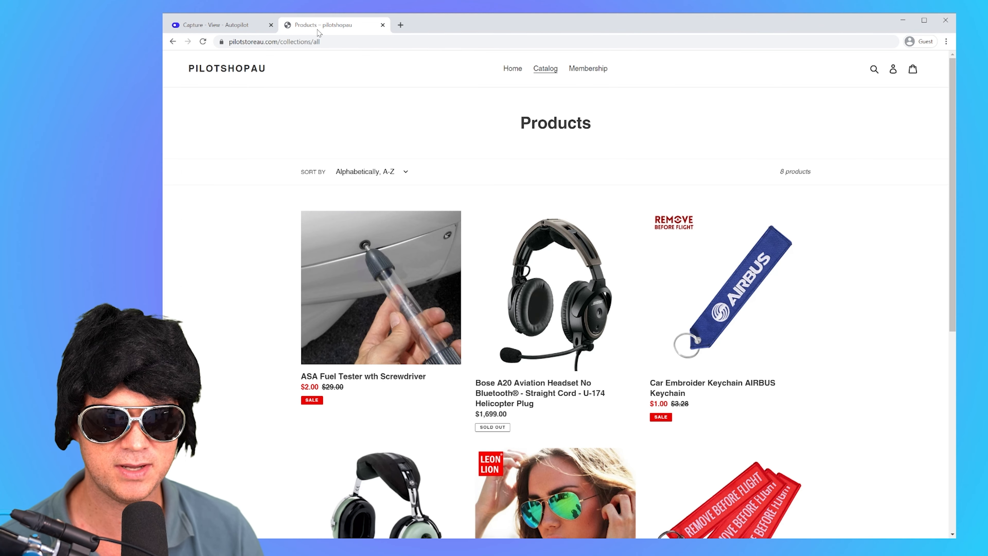
left_click(255, 71)
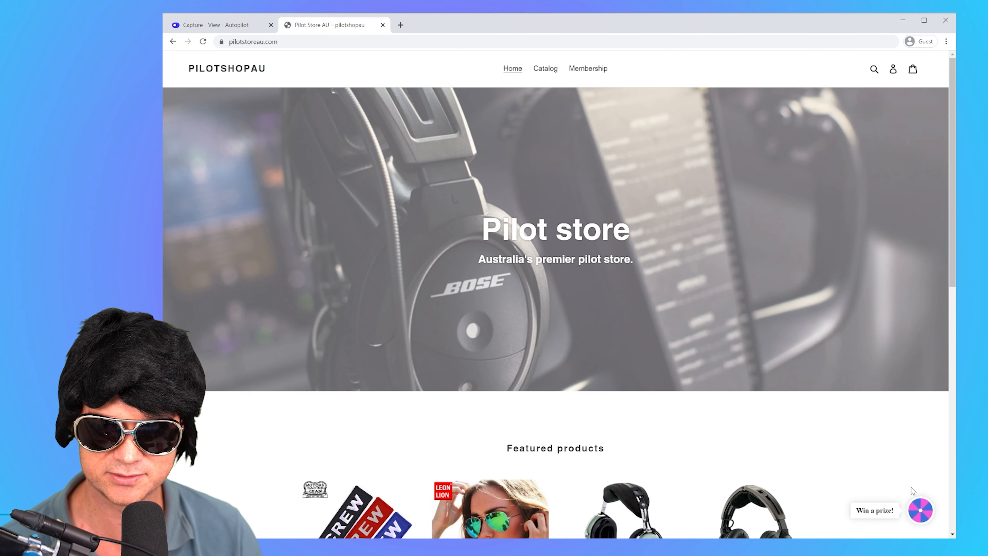
left_click(917, 506)
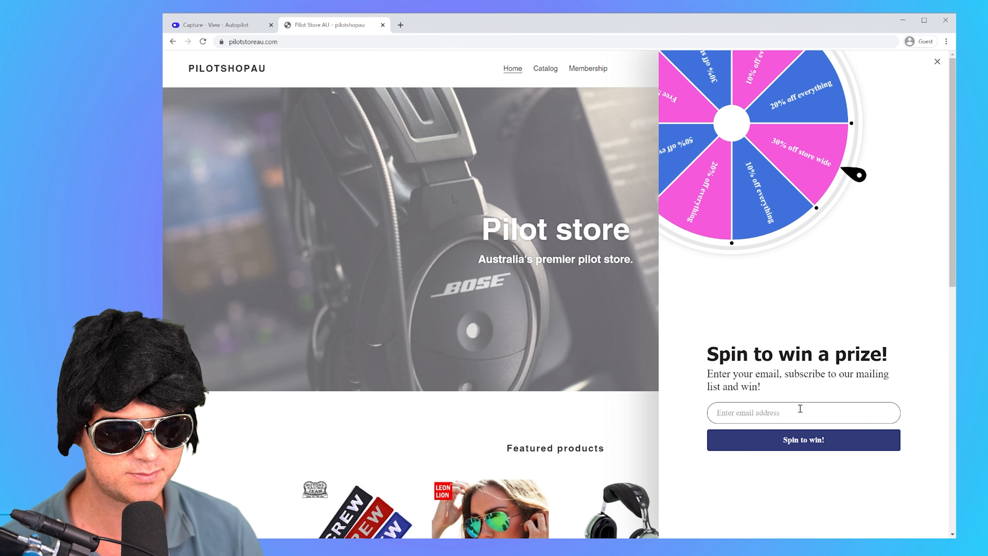
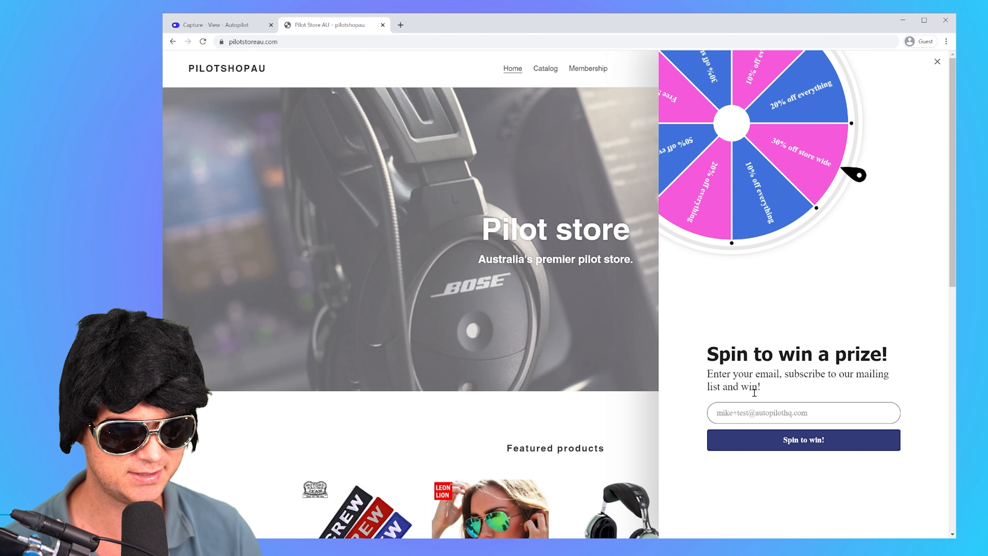
Step: Enter a test email address in the widget's form, spin the wheel and copy the won coupon code to shop
left_click(802, 447)
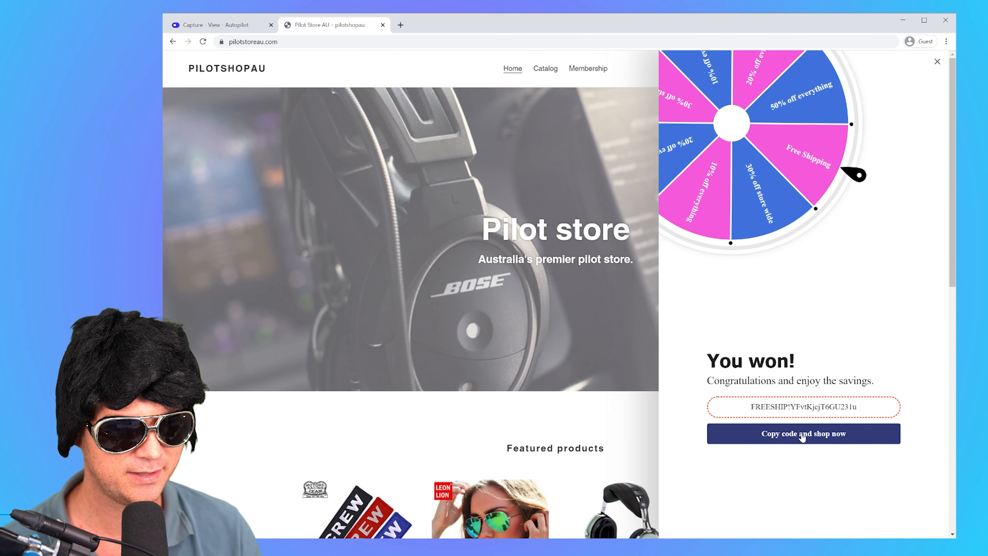
left_click(802, 433)
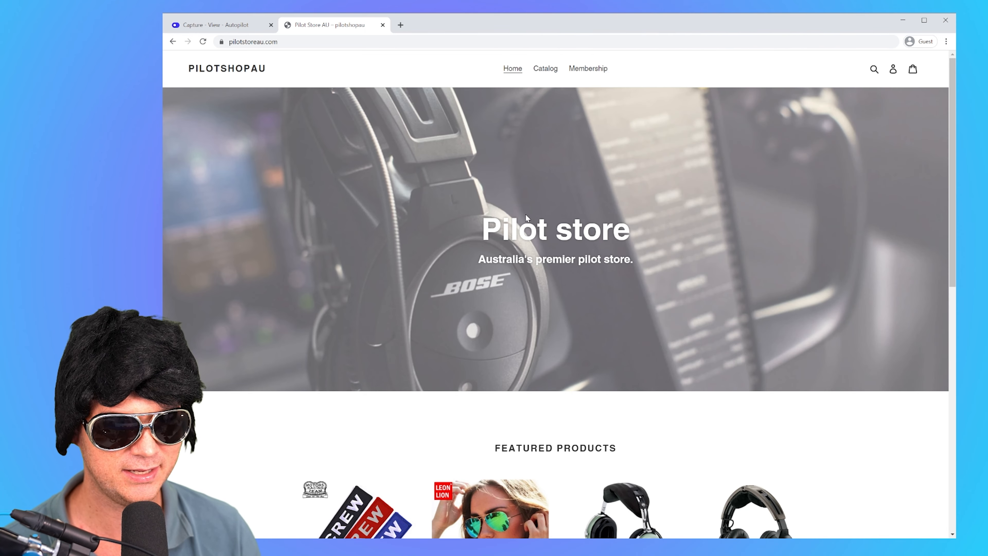
Step: Add the LeonLion 2020 Pilot Mirror Sunglasses Women in C1 Black Black to the cart and proceed to checkout
scroll(525, 217, "down", 5)
left_click(484, 280)
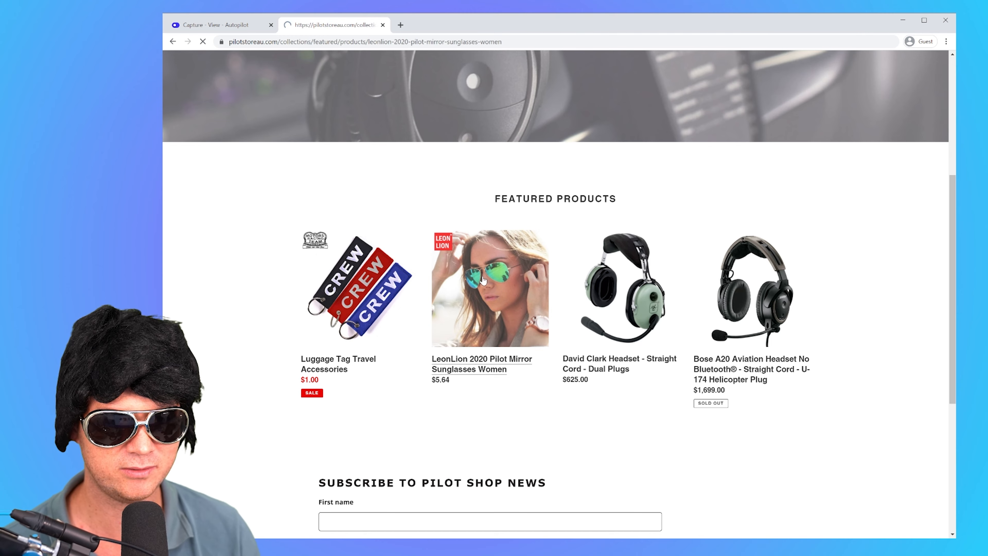
left_click(643, 236)
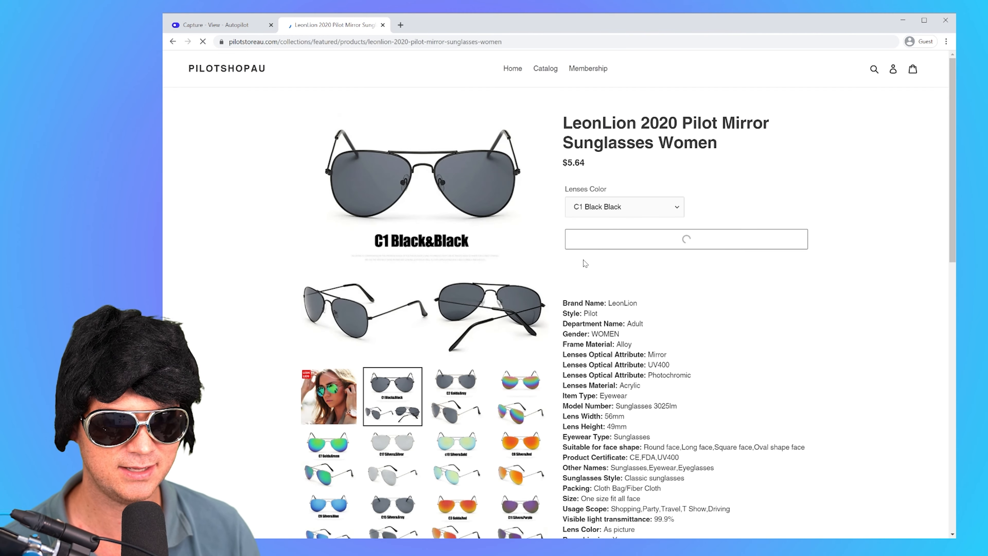
left_click(852, 156)
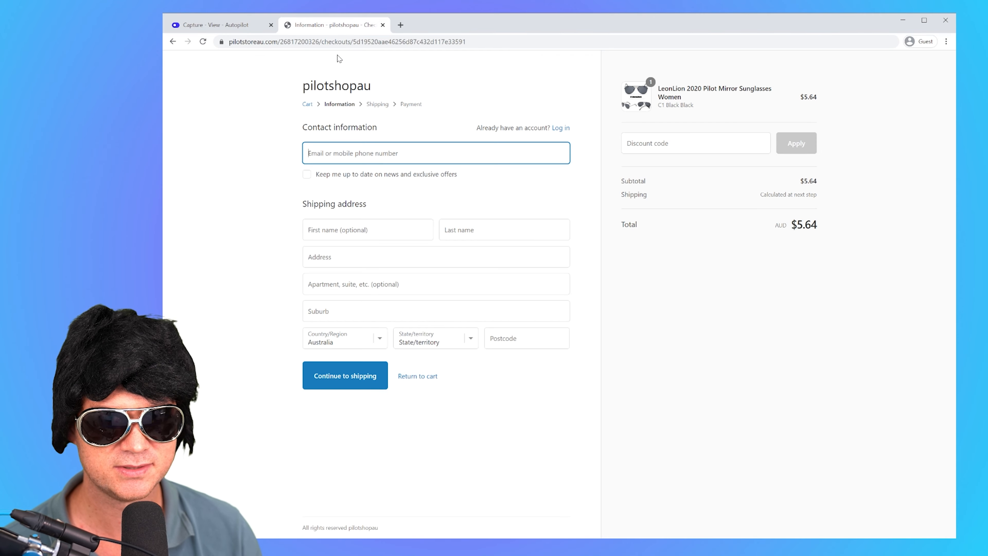
Step: Paste the won coupon code as the discount code in the checkout and apply it to the order
left_click(695, 144)
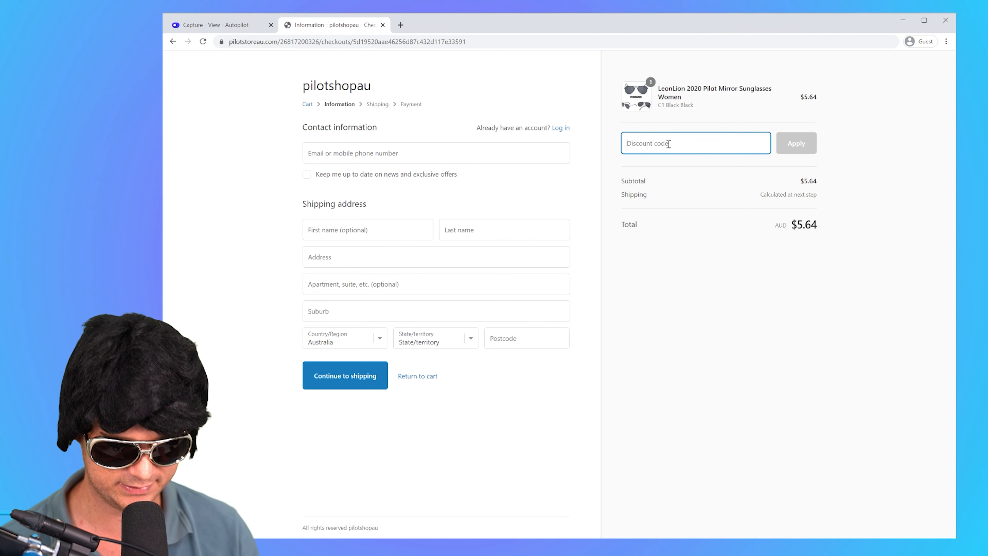
type("FREESHIP!YFvtKjcjT6GU231u")
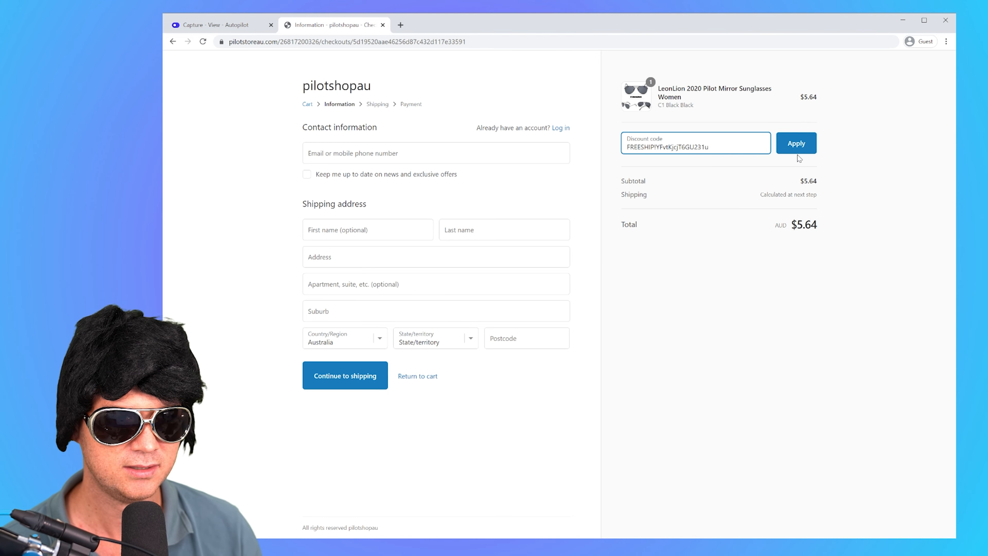
left_click(796, 144)
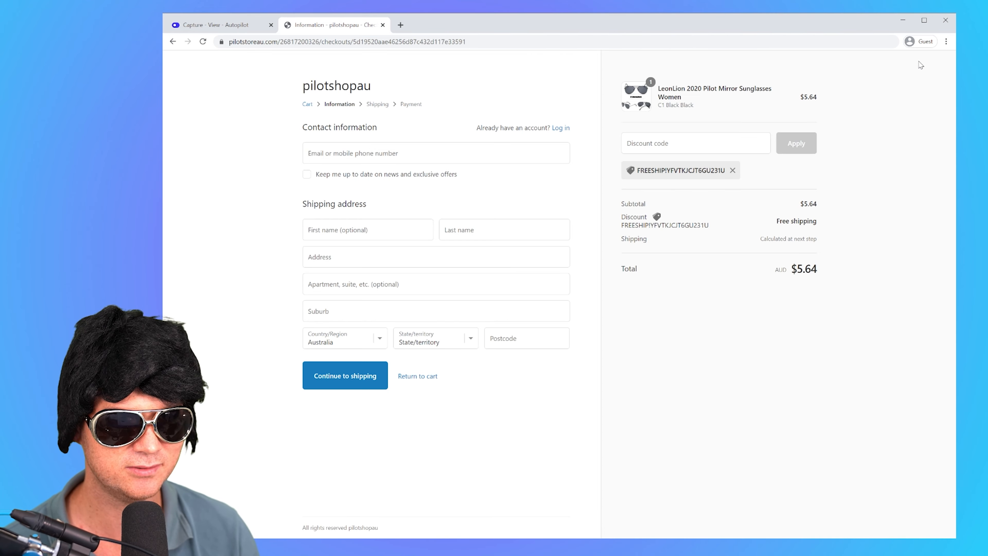
Step: Switch back to Autopilot and examine the details of the form submission and wheel spin in the Spin to win widget's activity
left_click(232, 25)
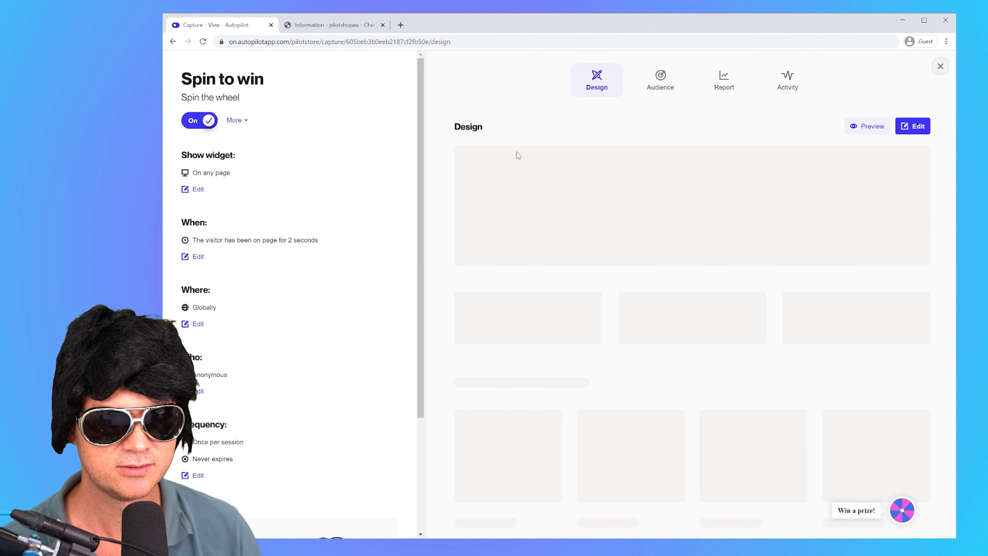
left_click(786, 82)
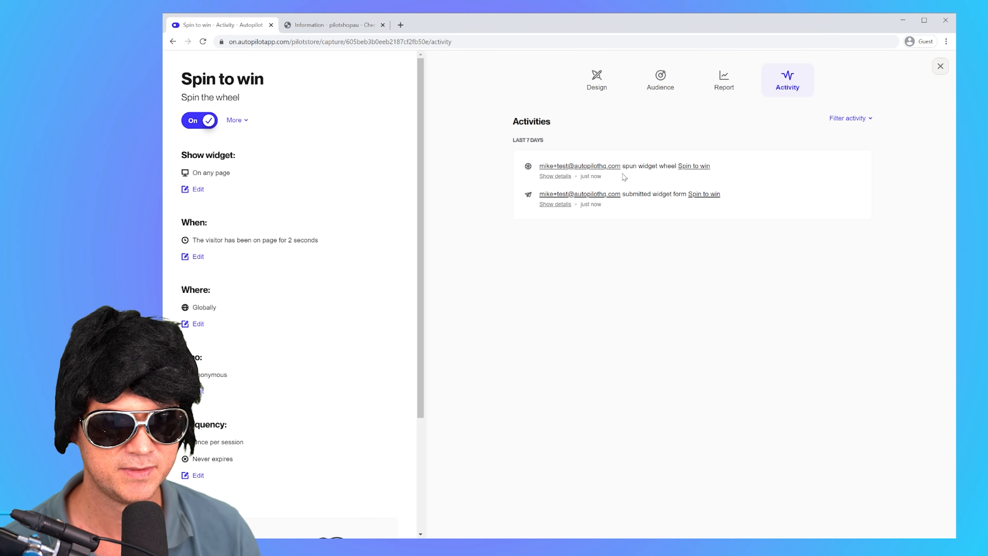
left_click(556, 204)
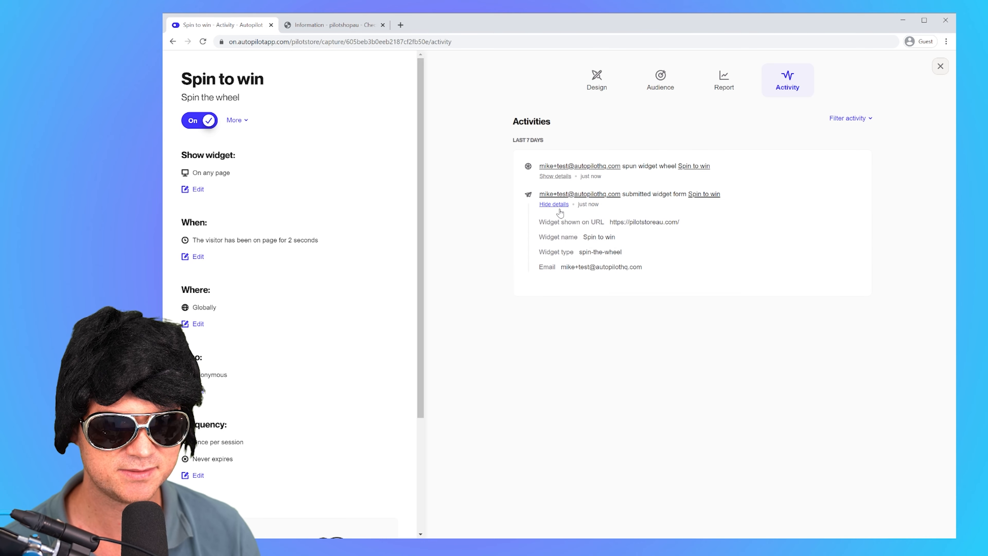
left_click(555, 176)
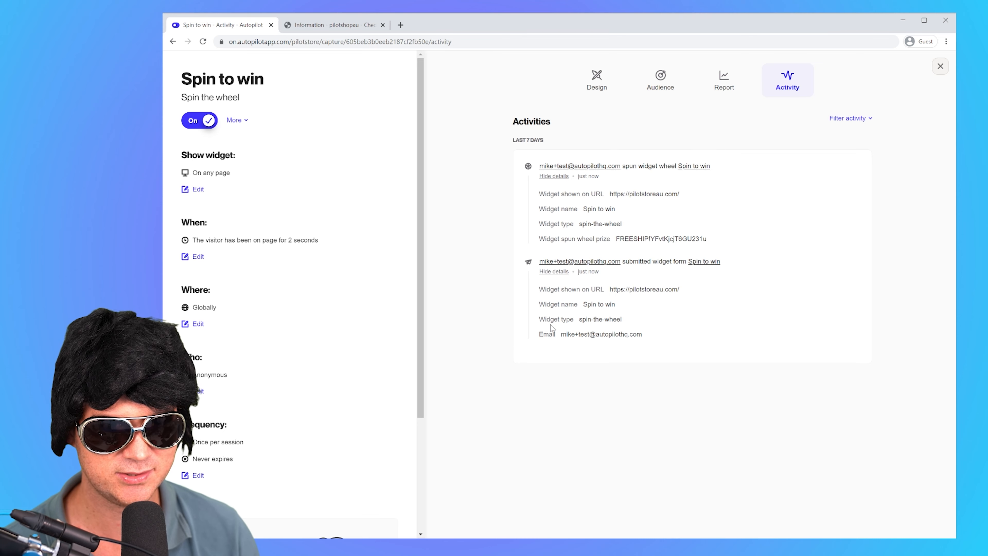
Step: Review the widget's report, covering performance, conversions by region, prizes won and spins by region, and return to its activity list
left_click(733, 90)
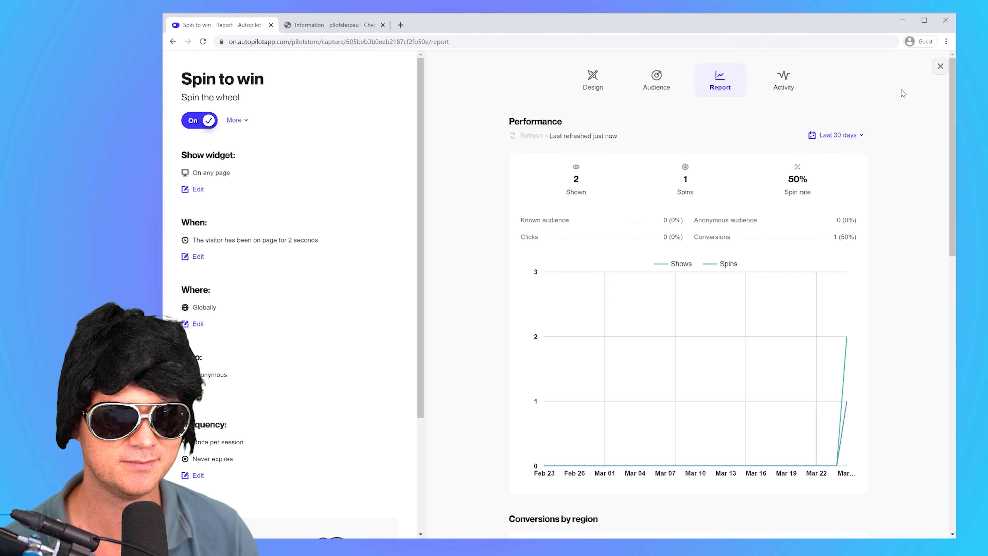
scroll(783, 241, "down", 10)
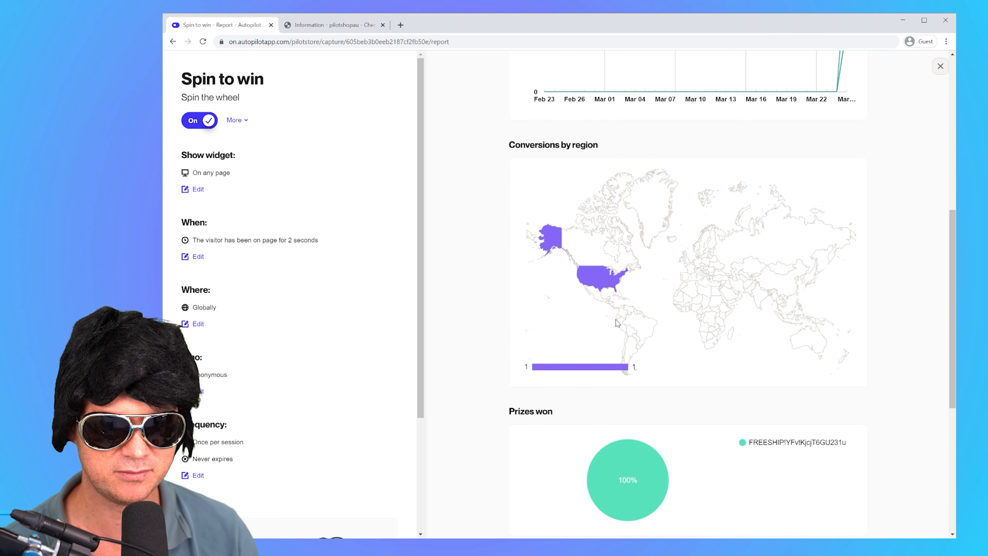
scroll(616, 322, "down", 4)
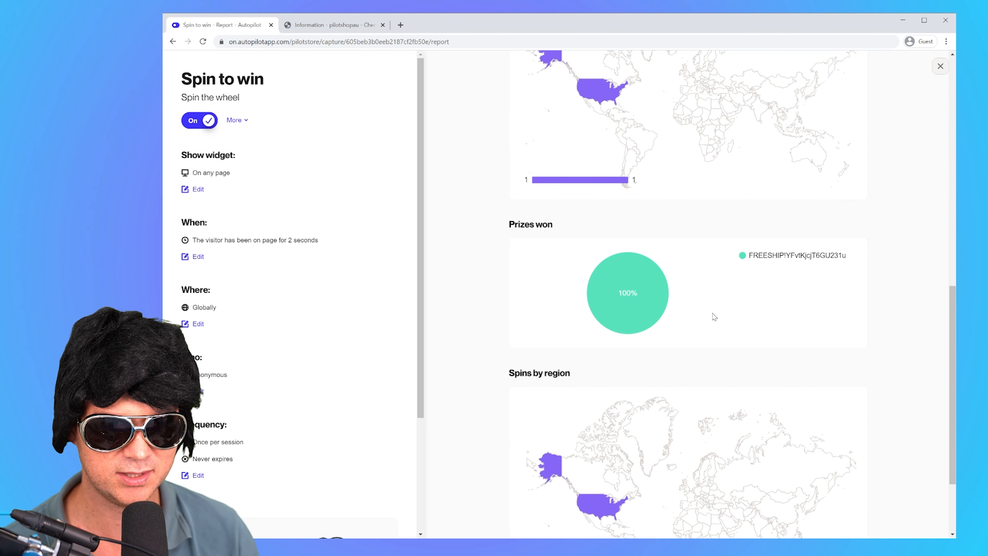
scroll(714, 316, "down", 3)
scroll(661, 312, "up", 14)
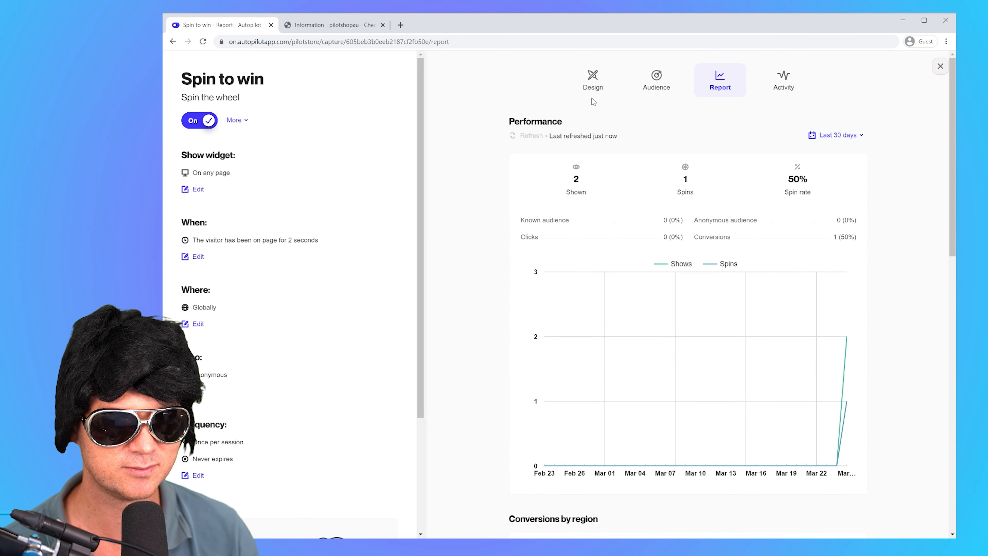
left_click(784, 78)
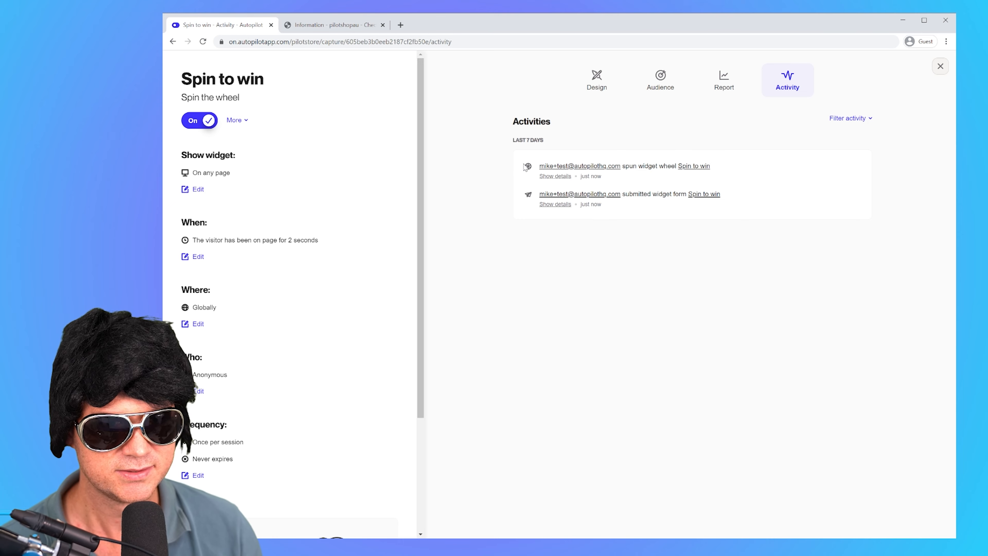